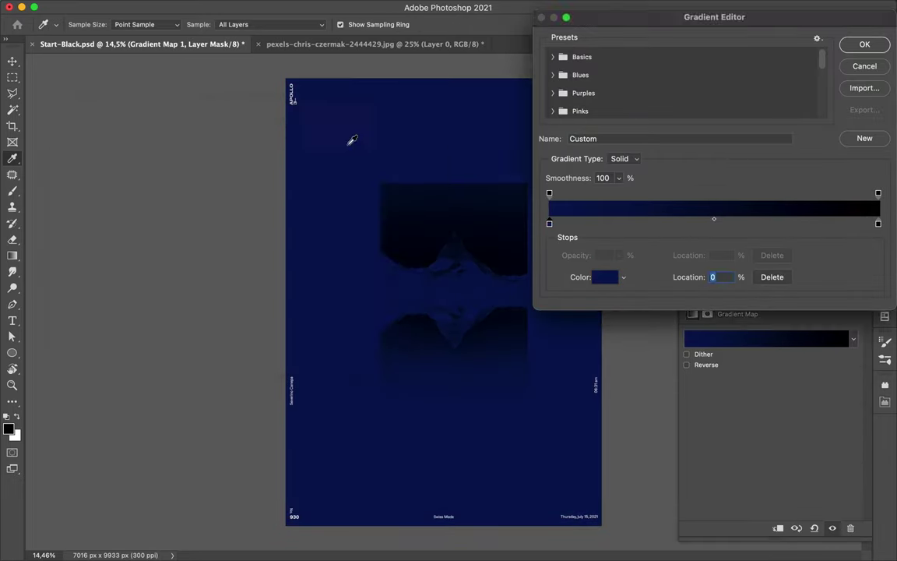
# Apply the navy-to-magenta gradient map and nudge the photo slightly left and down
pyautogui.click(864, 45)
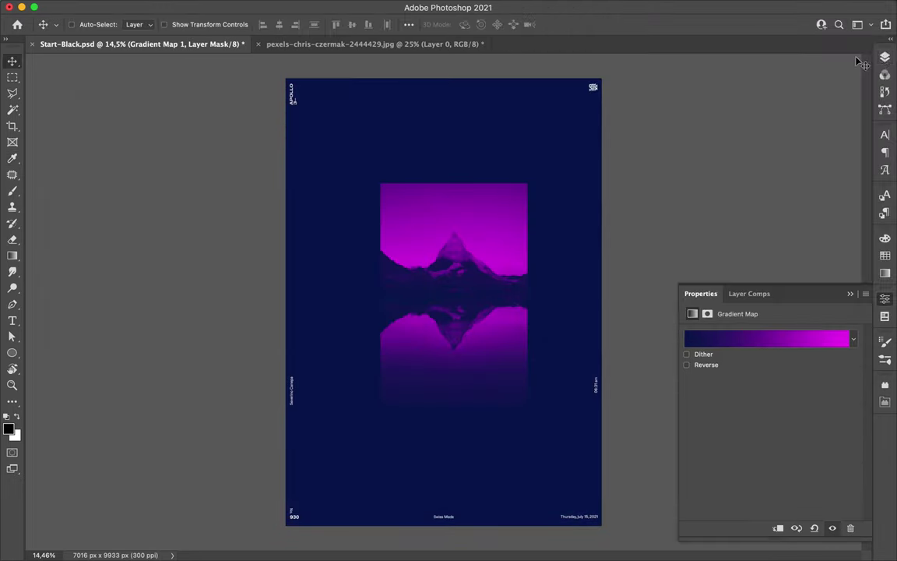
pyautogui.press('v')
pyautogui.moveTo(479, 306); pyautogui.dragTo(470, 312)
# Copy the photo's left half to its own layer and raise the right half
pyautogui.press('m')
pyautogui.moveTo(351, 164); pyautogui.dragTo(445, 487)
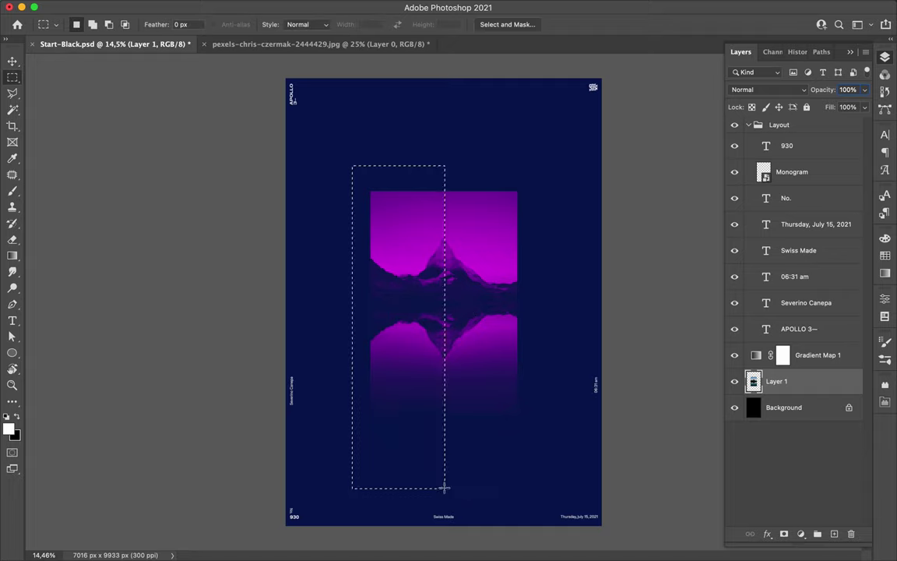
pyautogui.hotkey('ctrl', 'j')
pyautogui.press('v')
pyautogui.moveTo(462, 331); pyautogui.dragTo(462, 293)
# Copy a piece of the left photo strip and move it right of the centre strip
pyautogui.press('m')
pyautogui.moveTo(350, 236); pyautogui.dragTo(450, 277)
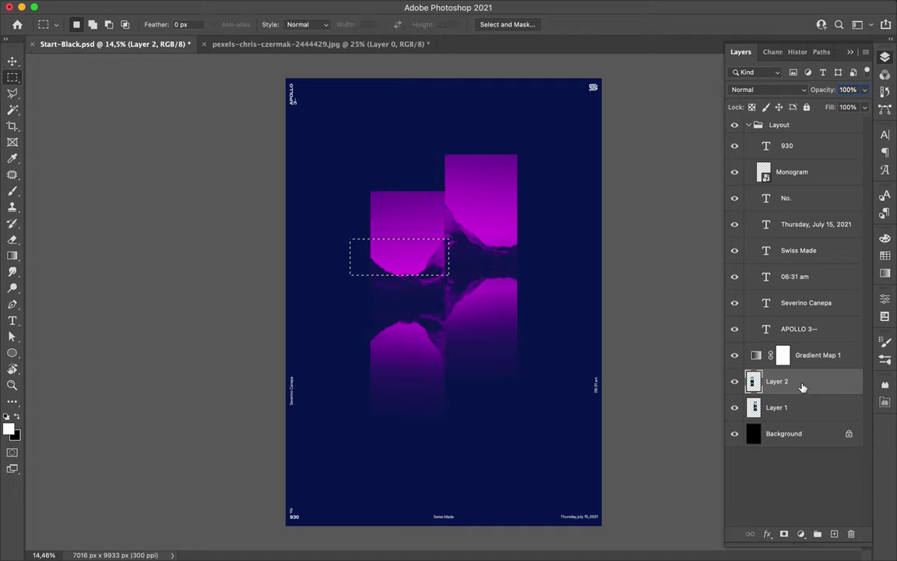
pyautogui.hotkey('ctrl', 'j')
pyautogui.press('v')
pyautogui.moveTo(408, 220); pyautogui.dragTo(555, 202)
# Copy another photo piece to a new layer, shift it left, and start a text layer
pyautogui.press('m')
pyautogui.moveTo(526, 256); pyautogui.dragTo(414, 325)
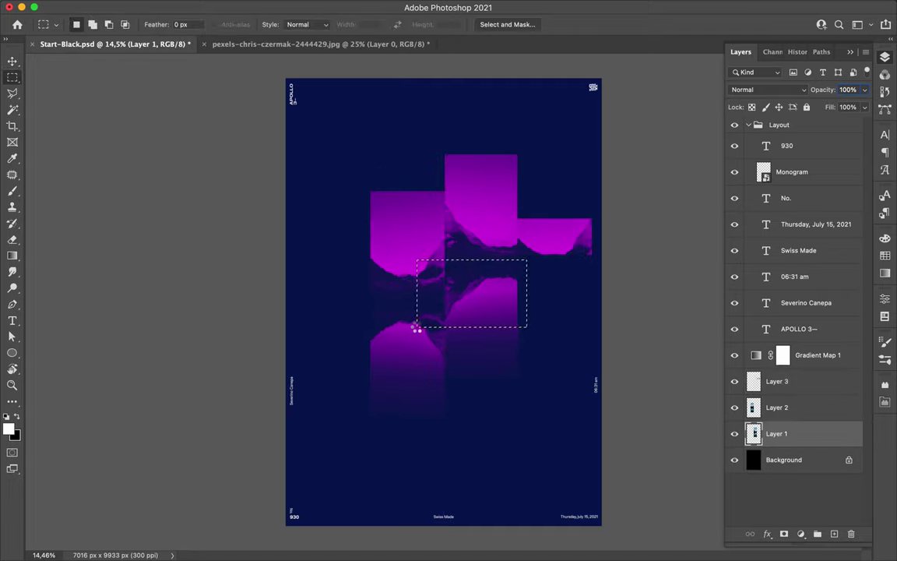
pyautogui.hotkey('ctrl', 'j')
pyautogui.press('v')
pyautogui.moveTo(508, 293); pyautogui.dragTo(361, 320)
pyautogui.press('t')
pyautogui.click(356, 166)
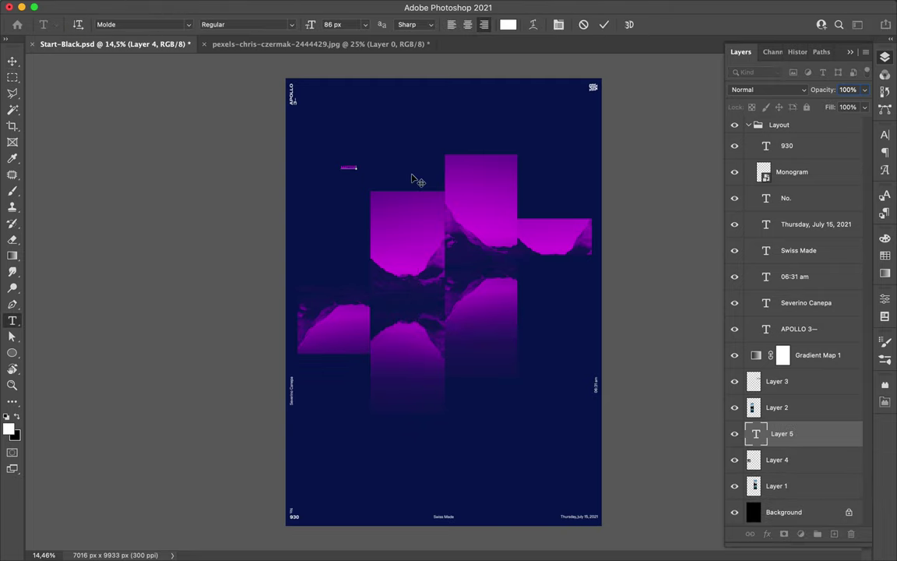
# Add enlarged MATTERHORN text above Gradient Map 1 and trim it to 'MATTER-'
pyautogui.write('MATTERHORN')
pyautogui.moveTo(404, 173); pyautogui.dragTo(487, 196)
pyautogui.moveTo(793, 432); pyautogui.dragTo(786, 343)
pyautogui.moveTo(433, 178); pyautogui.dragTo(533, 186)
pyautogui.press('BackSpace')
pyautogui.write('-')
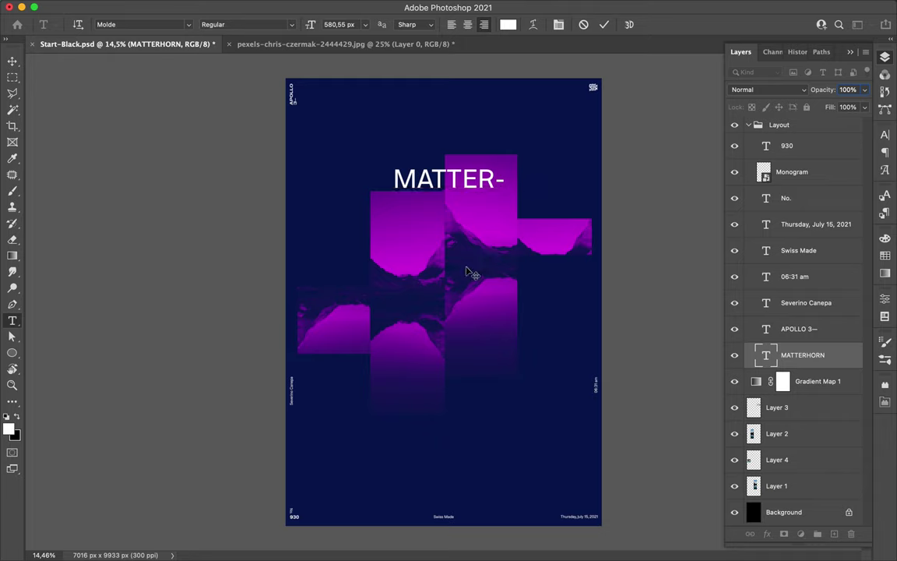
pyautogui.hotkey('ctrl', 'Return')
# Duplicate MATTER- lower down, retype the copy as 'HORN', and begin enlarging it
pyautogui.press('v')
pyautogui.moveTo(456, 178); pyautogui.dragTo(480, 302)
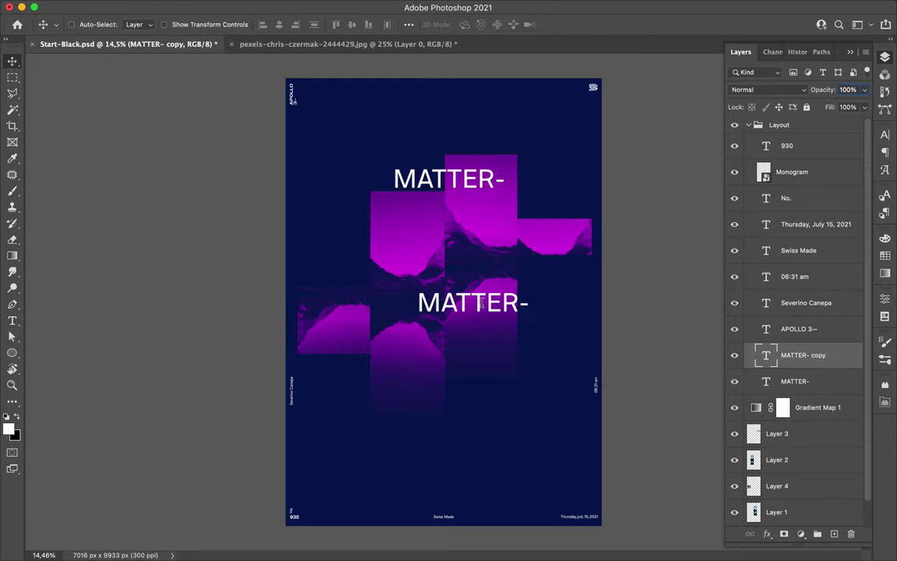
pyautogui.doubleClick(485, 300)
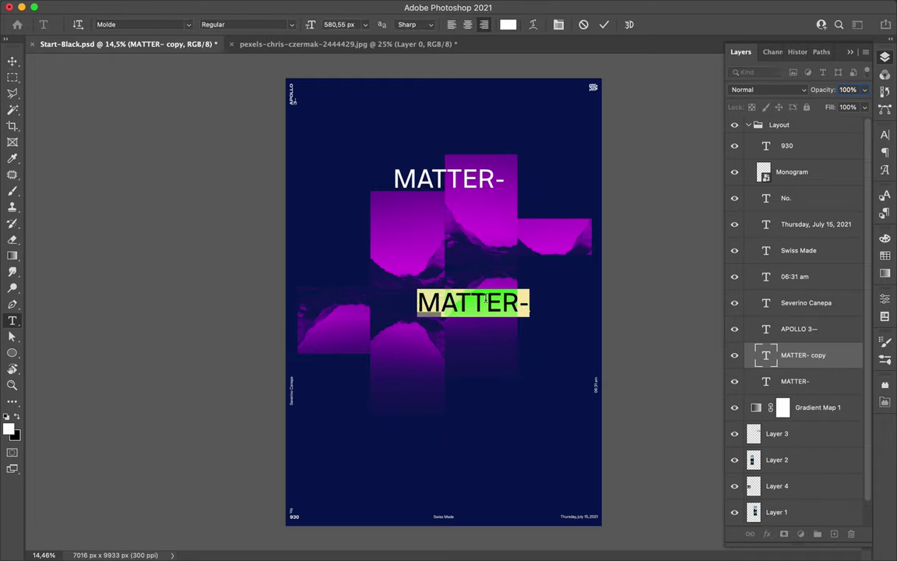
pyautogui.write('THORN')
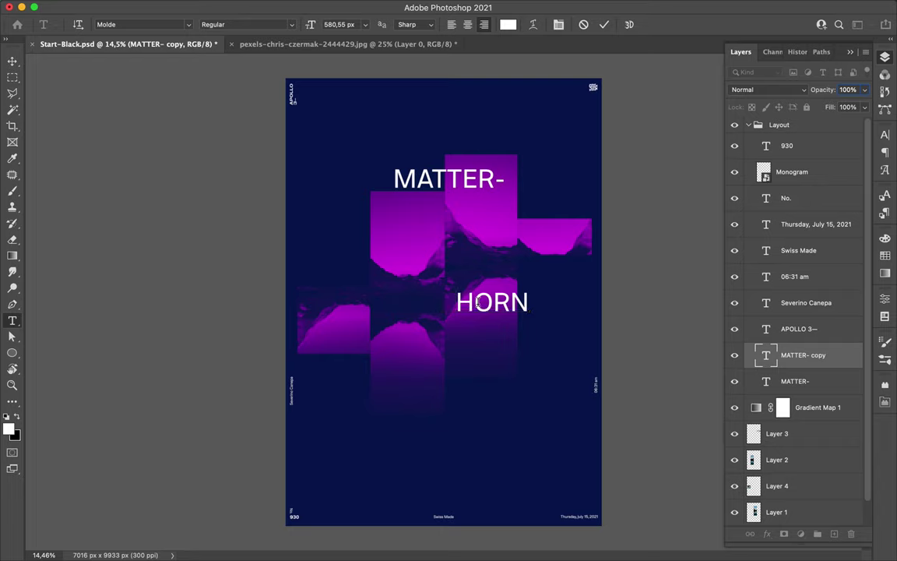
pyautogui.hotkey('ctrl', 'Return')
pyautogui.hotkey('ctrl', 't')
pyautogui.moveTo(457, 312); pyautogui.dragTo(420, 329)
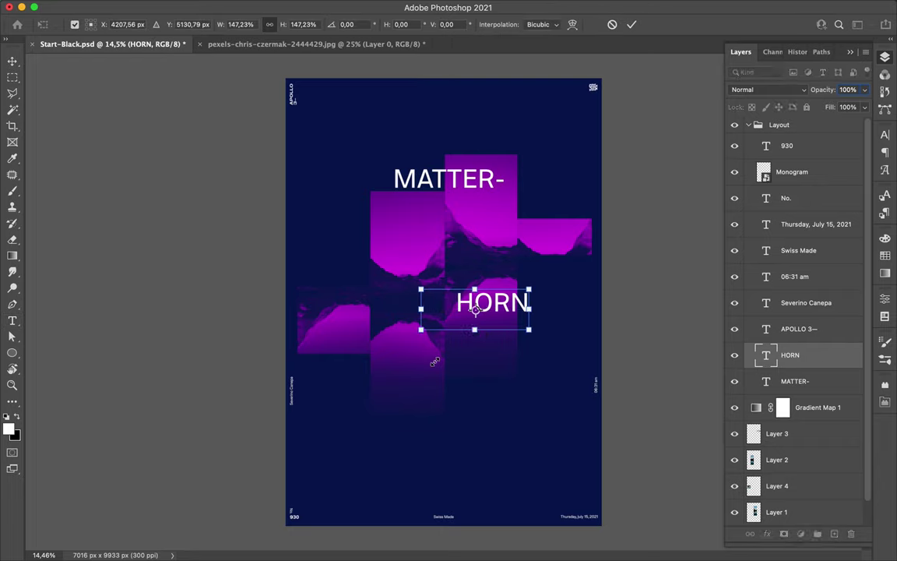
# Rotate HORN to vertical and enlarge MATTER- to 152%, repositioning it
pyautogui.moveTo(528, 278)
pyautogui.mouseDown()
pyautogui.moveTo(435, 255)
pyautogui.moveTo(463, 363)
pyautogui.mouseUp()
pyautogui.press('Return')
pyautogui.click(470, 182)
pyautogui.moveTo(469, 181)
pyautogui.mouseDown()
pyautogui.moveTo(444, 182)
pyautogui.moveTo(545, 132)
pyautogui.mouseUp()
pyautogui.hotkey('ctrl', 't')
pyautogui.press('Return')
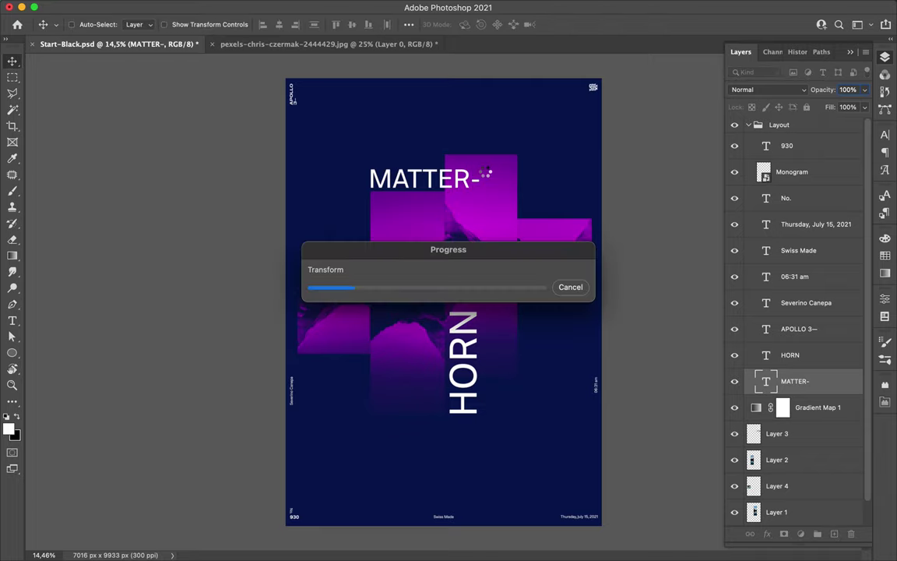
pyautogui.moveTo(484, 176); pyautogui.dragTo(484, 202)
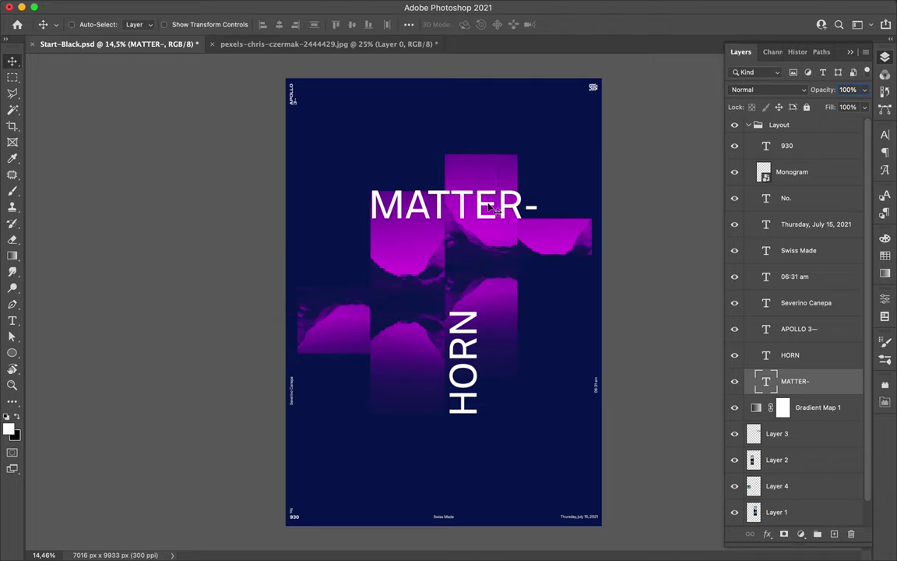
# Enlarge HORN to about 184% and place a copy of it to the left
pyautogui.click(481, 310)
pyautogui.hotkey('ctrl', 't')
pyautogui.moveTo(482, 306); pyautogui.dragTo(519, 215)
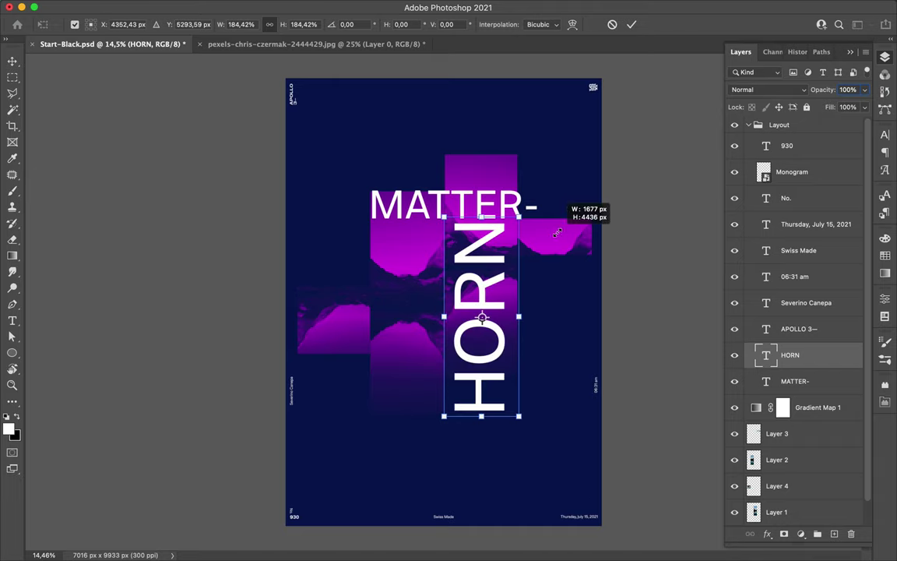
pyautogui.press('Return')
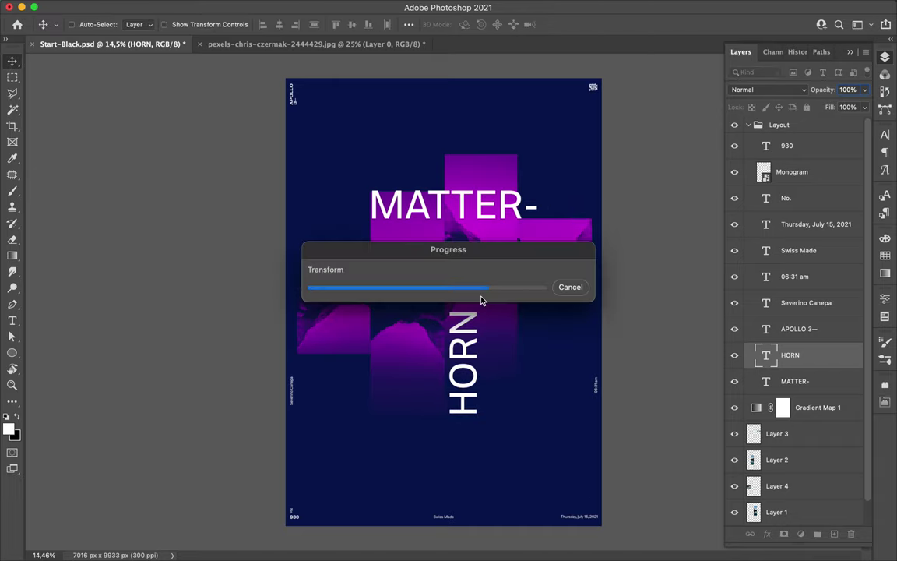
pyautogui.moveTo(481, 301); pyautogui.dragTo(399, 320)
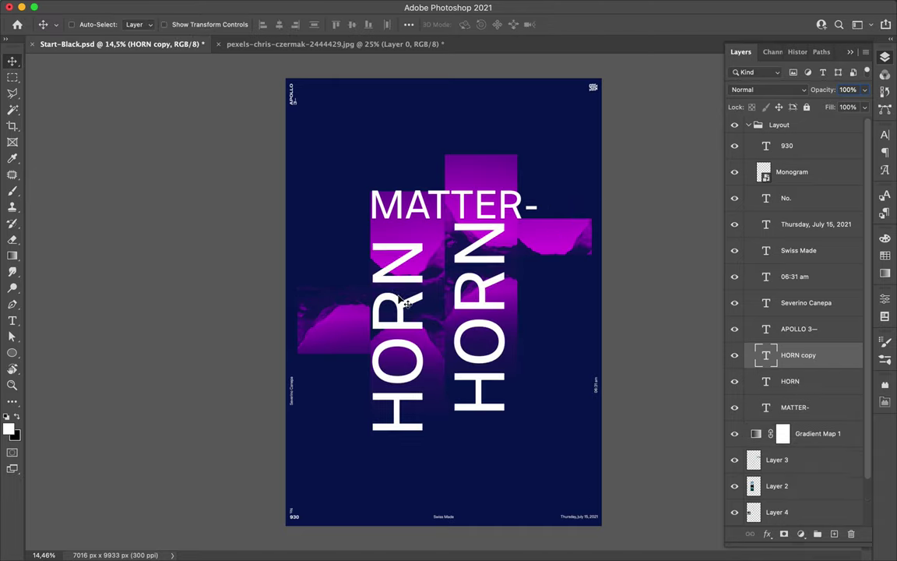
# Retype the HORN copy as '#14'
pyautogui.doubleClick(397, 293)
pyautogui.write('T#14')
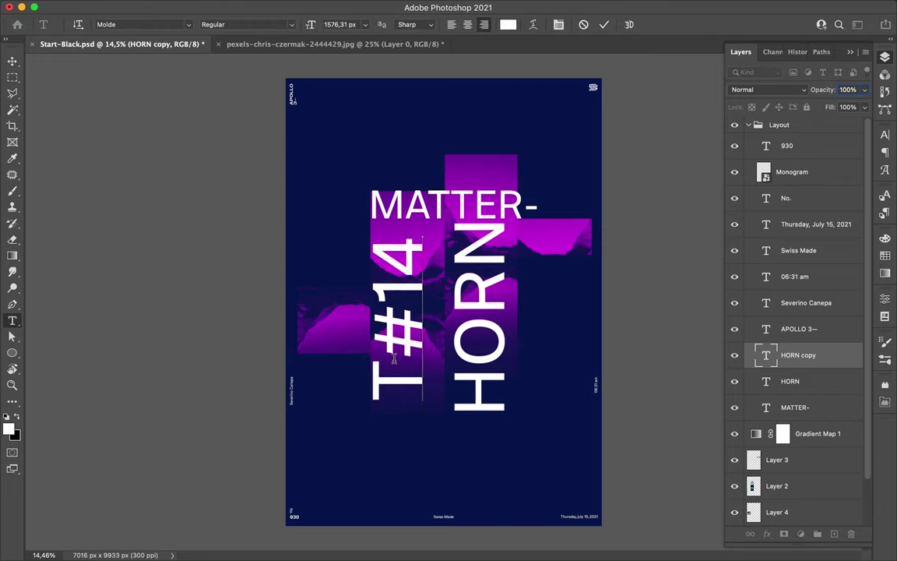
pyautogui.hotkey('ctrl', 'Return')
# Rotate #14 to read horizontally, scale it to about 153%, and move it to the poster bottom
pyautogui.hotkey('ctrl', 't')
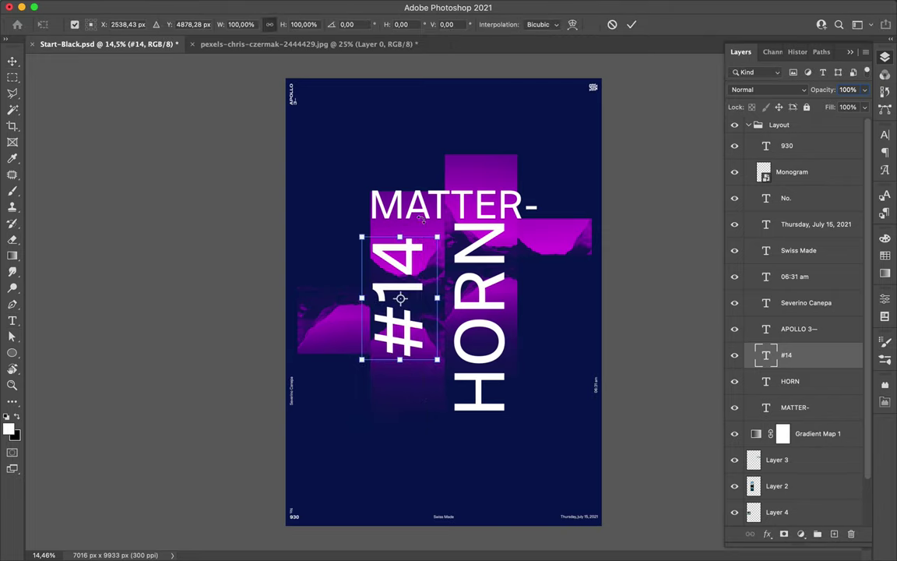
pyautogui.moveTo(473, 300); pyautogui.dragTo(496, 298)
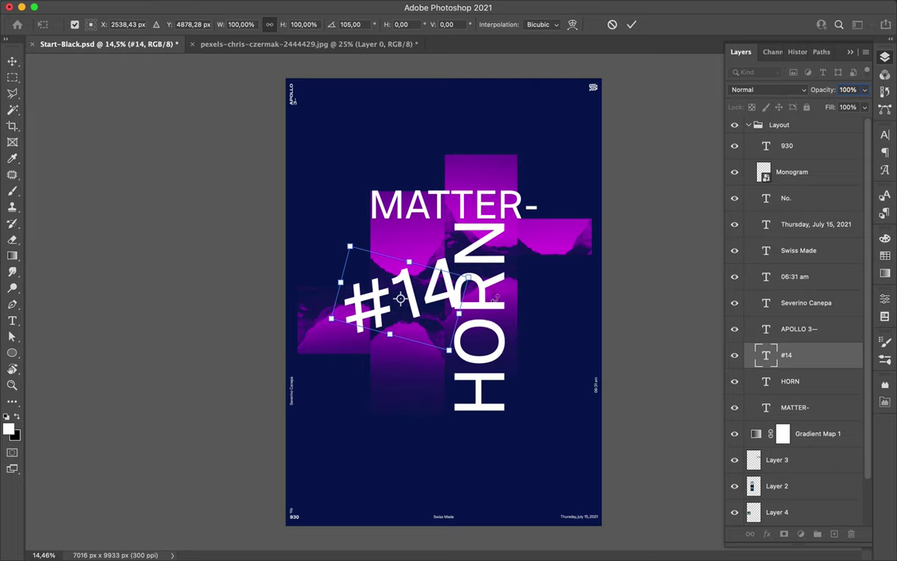
pyautogui.moveTo(481, 264); pyautogui.dragTo(481, 264)
pyautogui.moveTo(511, 333)
pyautogui.mouseDown()
pyautogui.moveTo(500, 359)
pyautogui.moveTo(499, 308)
pyautogui.mouseUp()
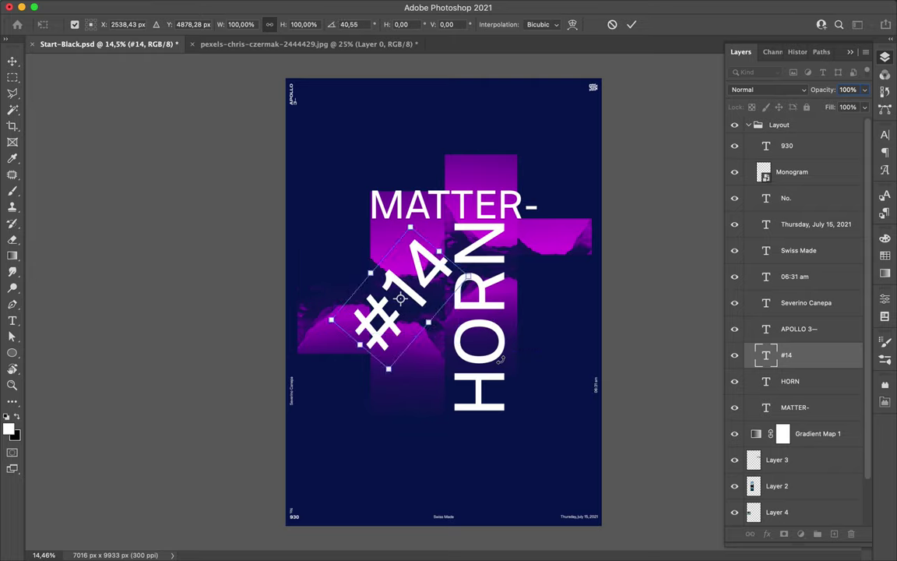
pyautogui.moveTo(501, 311)
pyautogui.mouseDown()
pyautogui.moveTo(493, 340)
pyautogui.moveTo(510, 321)
pyautogui.mouseUp()
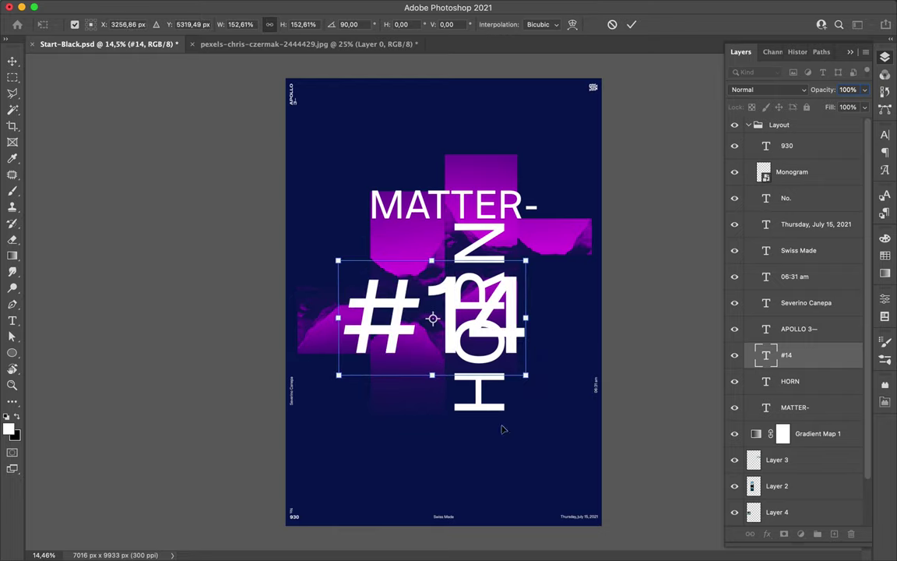
pyautogui.moveTo(486, 310); pyautogui.dragTo(521, 452)
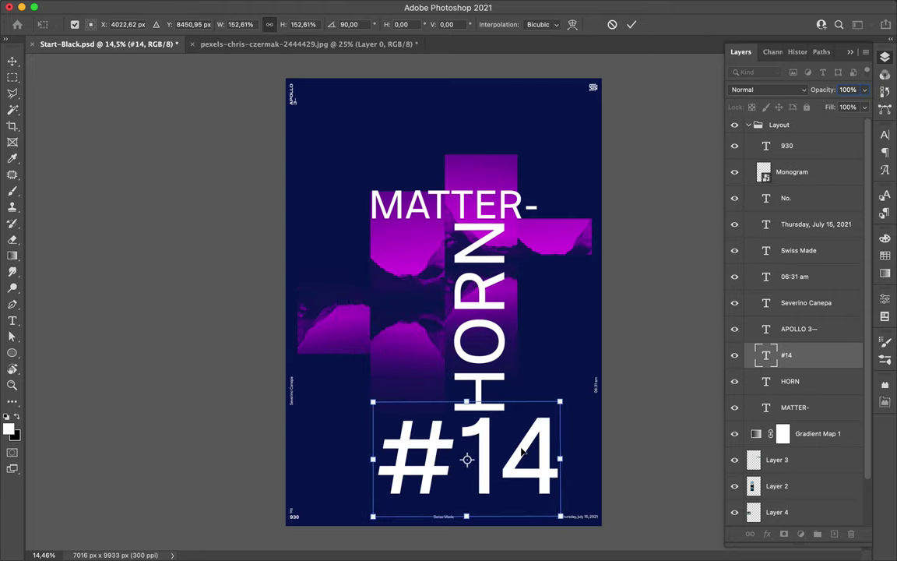
pyautogui.press('Return')
pyautogui.keyDown('ctrl'); pyautogui.click(465, 212); pyautogui.keyUp('ctrl')
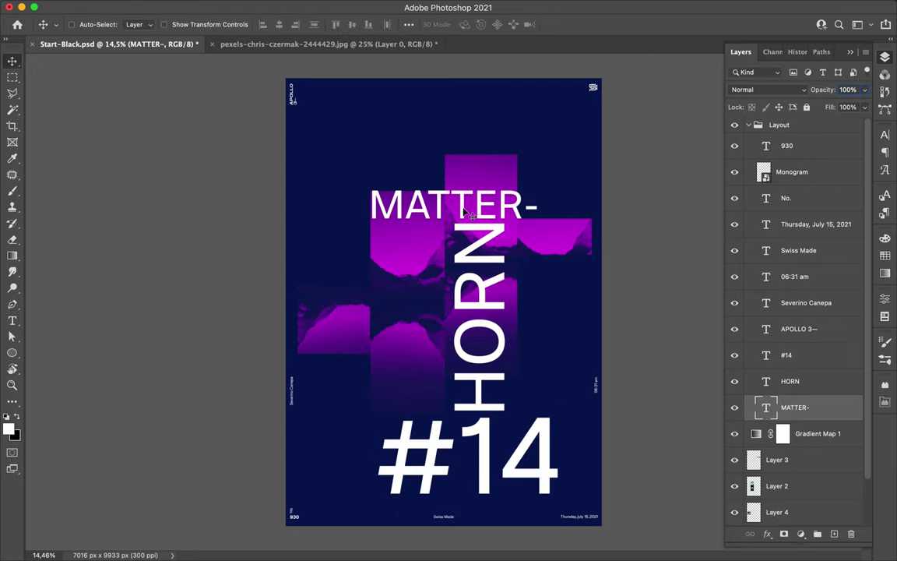
# Nudge MATTER- and HORN slightly left and #14 slightly right
pyautogui.doubleClick(422, 214)
pyautogui.press('Escape')
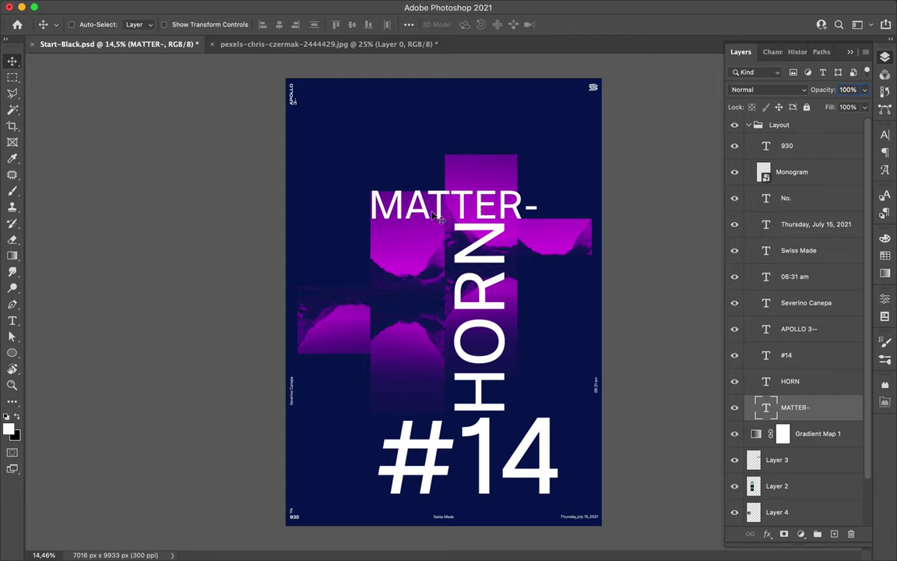
pyautogui.moveTo(438, 219); pyautogui.dragTo(381, 219)
pyautogui.keyDown('ctrl'); pyautogui.click(486, 250); pyautogui.keyUp('ctrl')
pyautogui.moveTo(486, 249); pyautogui.dragTo(446, 249)
pyautogui.keyDown('ctrl'); pyautogui.click(436, 442); pyautogui.keyUp('ctrl')
pyautogui.moveTo(436, 443); pyautogui.dragTo(465, 442)
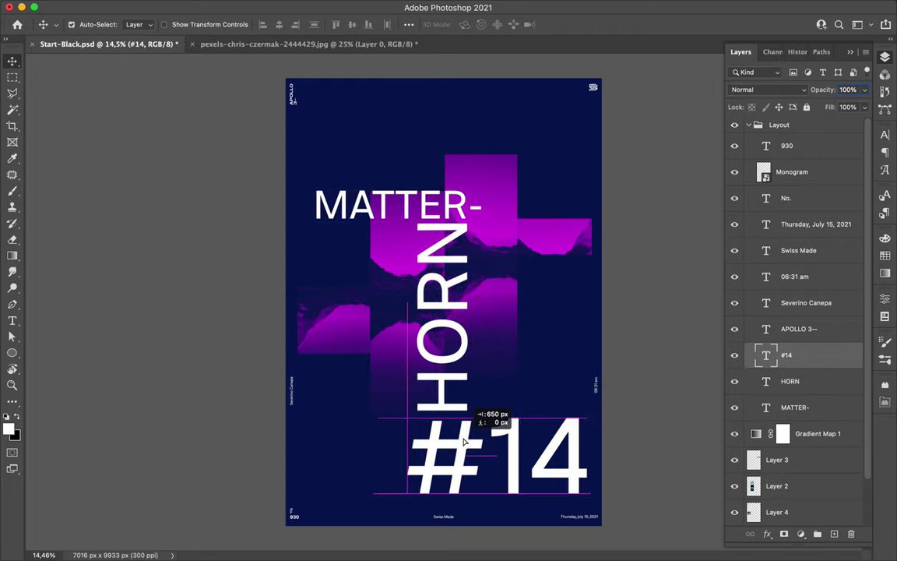
# Scale MATTER-, HORN and #14 together to 68.67% and shift them slightly right
pyautogui.keyDown('shift'); pyautogui.click(424, 389); pyautogui.keyUp('shift')
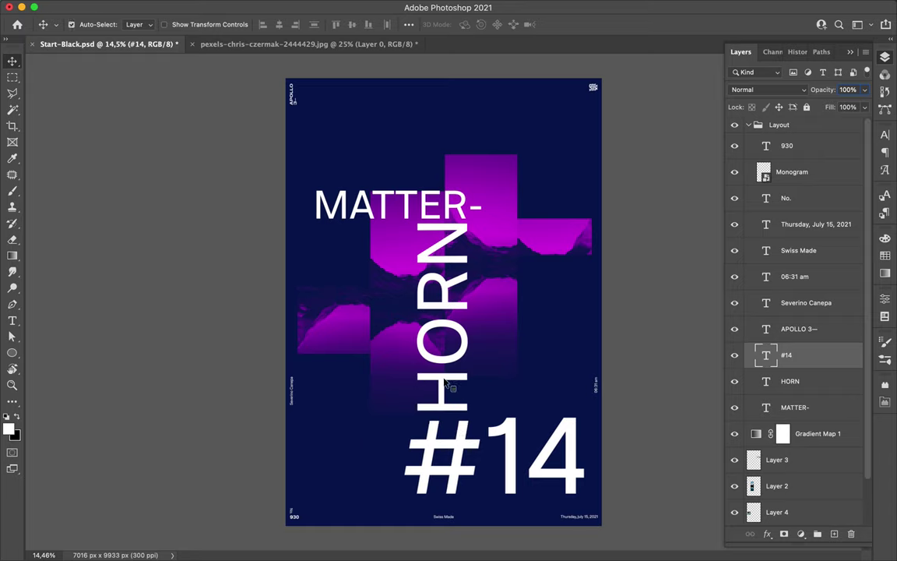
pyautogui.keyDown('shift'); pyautogui.click(387, 217); pyautogui.keyUp('shift')
pyautogui.hotkey('ctrl', 't')
pyautogui.moveTo(584, 495); pyautogui.dragTo(499, 397)
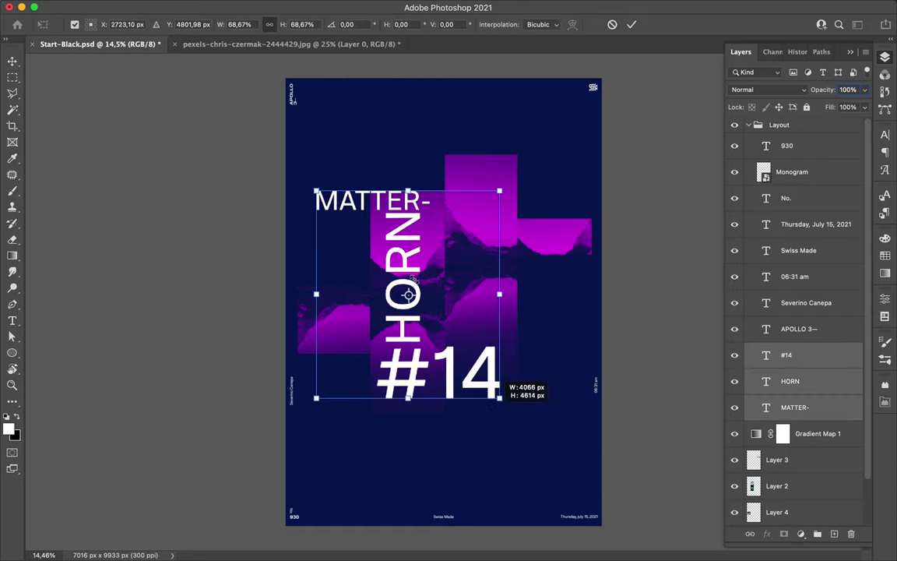
pyautogui.moveTo(401, 230); pyautogui.dragTo(427, 231)
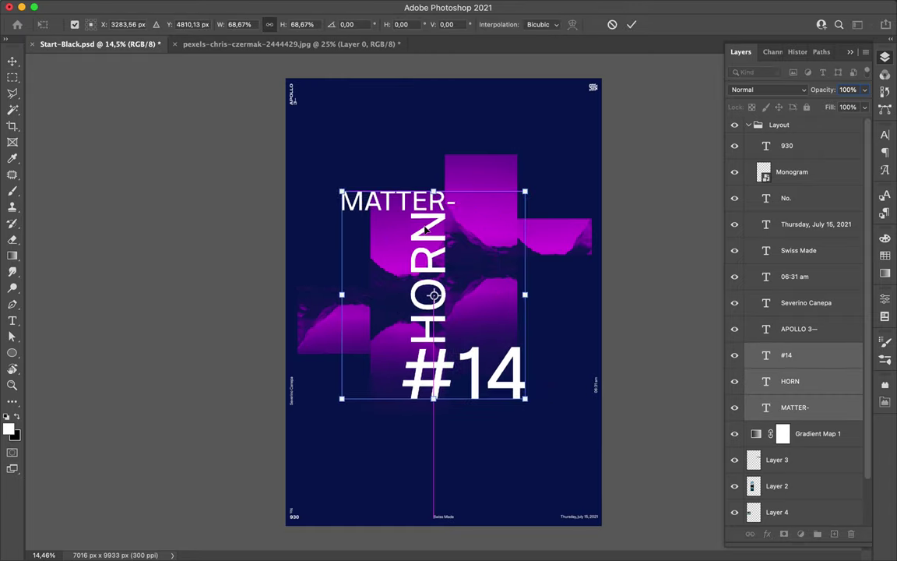
pyautogui.press('Return')
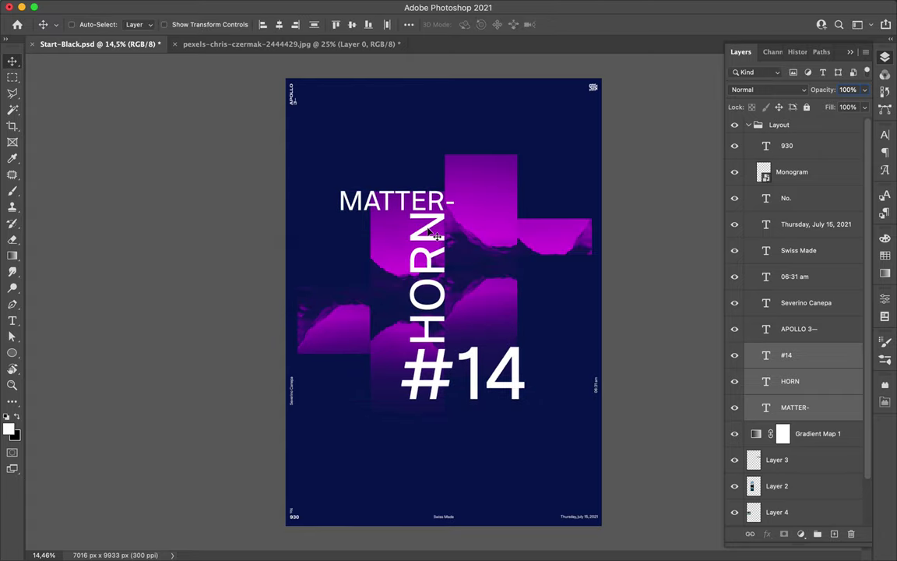
pyautogui.click(467, 278)
# Move the pink strip down, stack Layer 5 above Layer 3 and the gradient map copy above #14
pyautogui.press('m')
pyautogui.press('v')
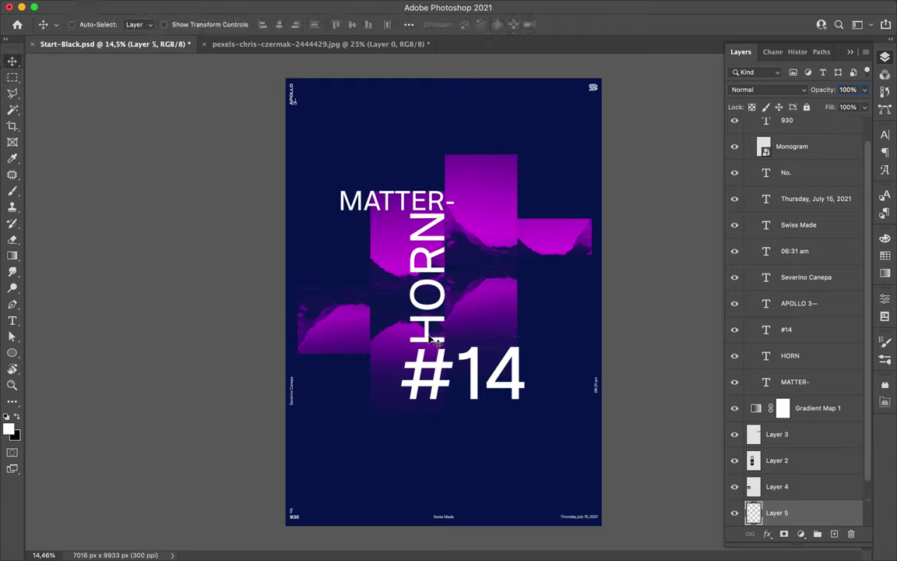
pyautogui.moveTo(496, 169); pyautogui.dragTo(495, 400)
pyautogui.moveTo(777, 512)
pyautogui.mouseDown()
pyautogui.moveTo(816, 463)
pyautogui.moveTo(802, 343)
pyautogui.mouseUp()
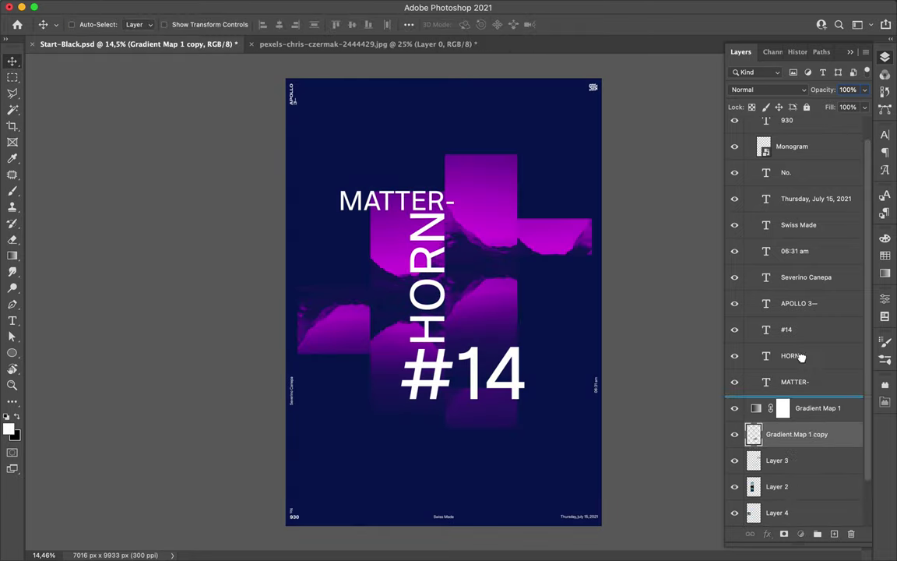
pyautogui.click(523, 373)
# Fit the poster on screen, copy a section of the Layer 2 strip, and move it upward
pyautogui.scroll(2, 520, 372)
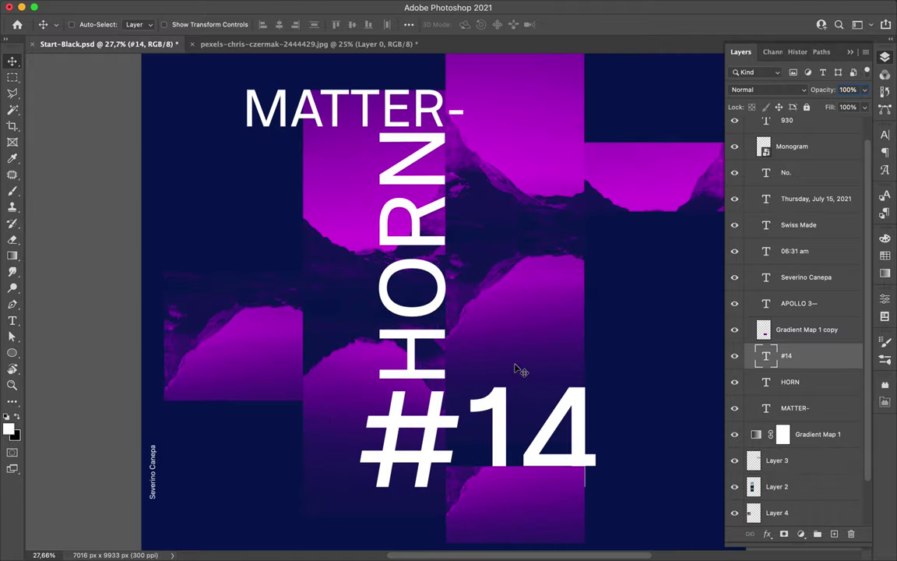
pyautogui.scroll(5, 520, 372)
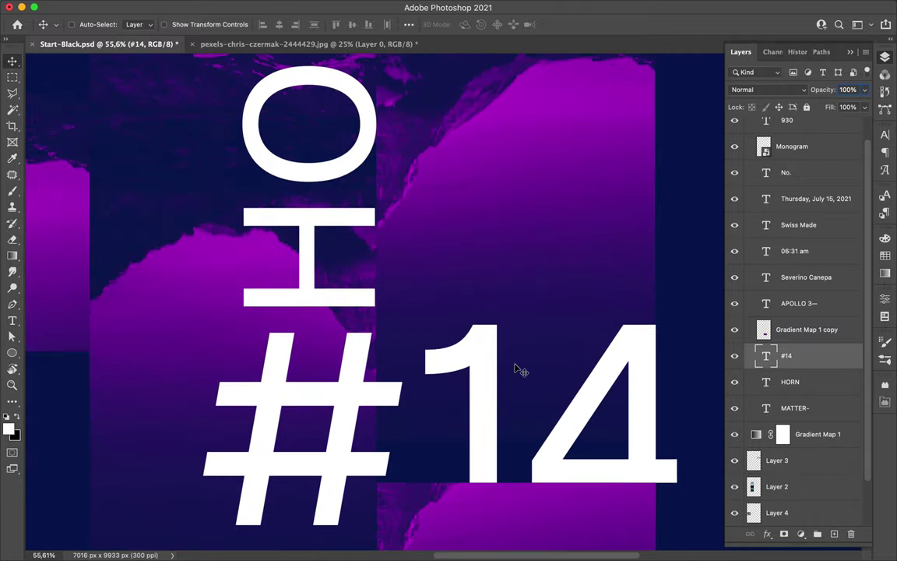
pyautogui.hotkey('ctrl', '0')
pyautogui.click(777, 486)
pyautogui.press('m')
pyautogui.moveTo(346, 354); pyautogui.dragTo(468, 389)
pyautogui.press('v')
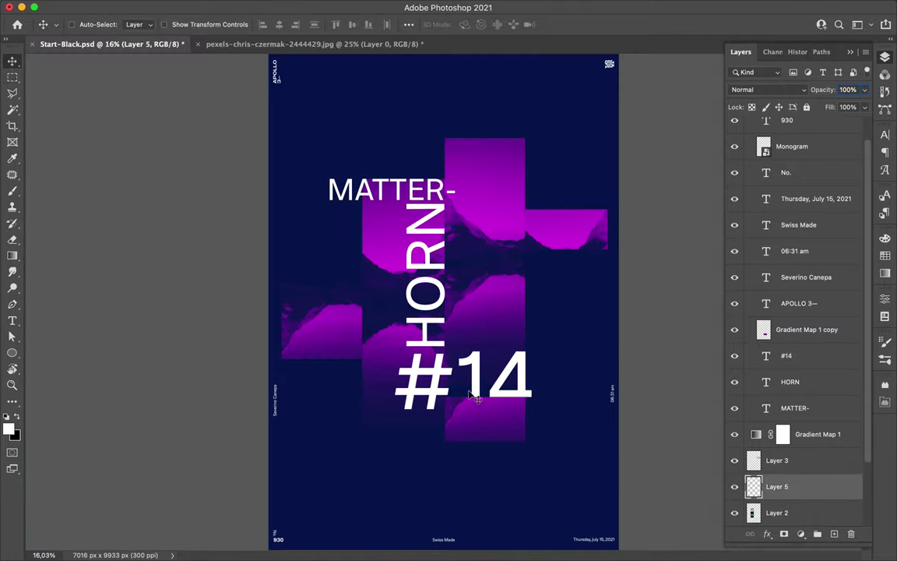
pyautogui.moveTo(401, 202); pyautogui.dragTo(401, 147)
# Merge a Gradient Map 1 copy into Layer 5 and raise the strip above HORN and MATTER-
pyautogui.moveTo(778, 486)
pyautogui.mouseDown()
pyautogui.moveTo(779, 401)
pyautogui.moveTo(783, 425)
pyautogui.mouseUp()
pyautogui.click(816, 461)
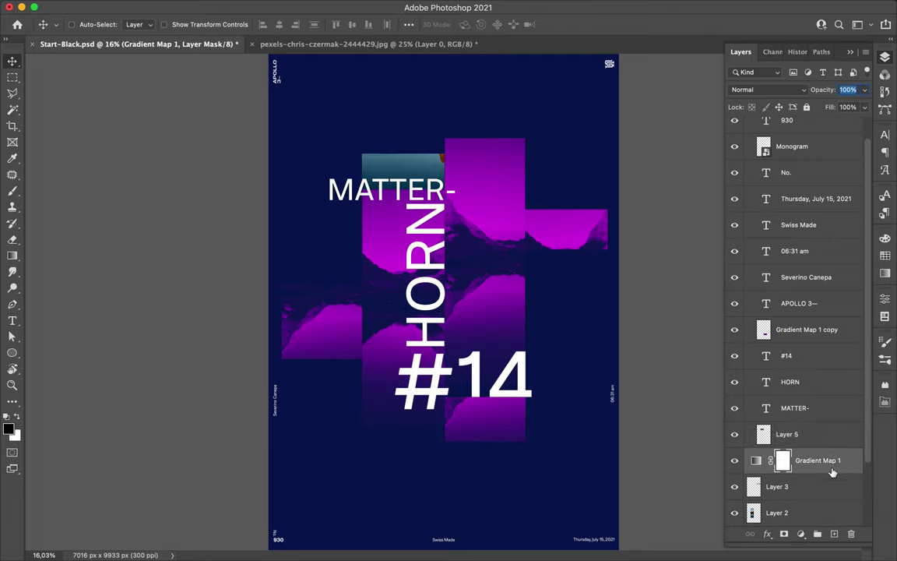
pyautogui.moveTo(816, 465); pyautogui.dragTo(818, 424)
pyautogui.keyDown('shift'); pyautogui.click(818, 459); pyautogui.keyUp('shift')
pyautogui.hotkey('ctrl', 'e')
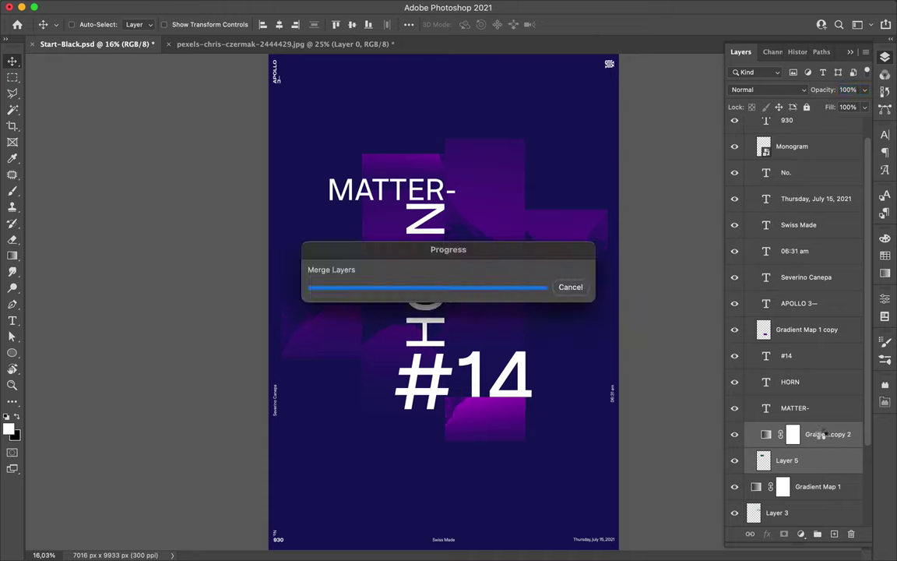
pyautogui.hotkey('ctrl', ']')
pyautogui.hotkey('ctrl', ']')
# Move the purple strip up off MATTER-, stretch it to 114% height, and copy a small slice downward
pyautogui.moveTo(425, 147); pyautogui.dragTo(425, 141)
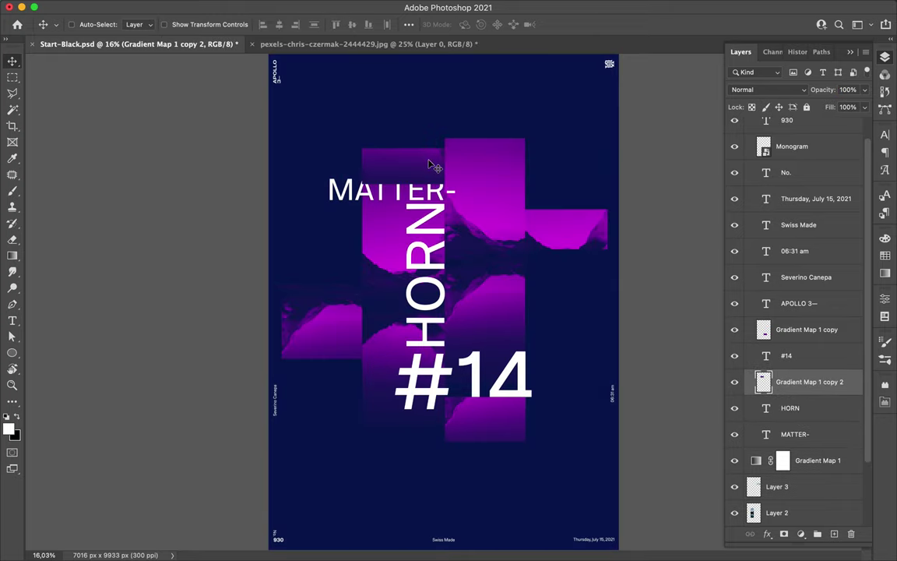
pyautogui.moveTo(428, 165); pyautogui.dragTo(433, 150)
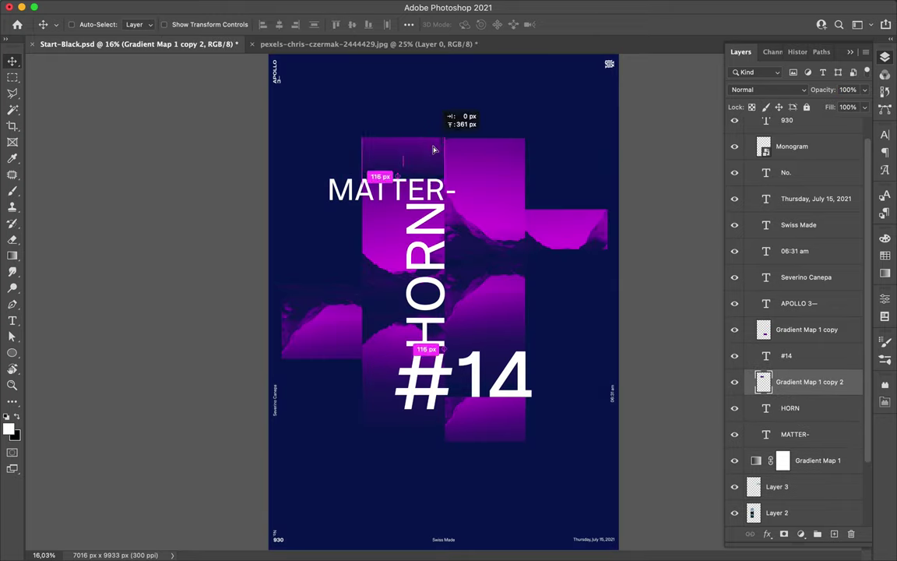
pyautogui.click(433, 193)
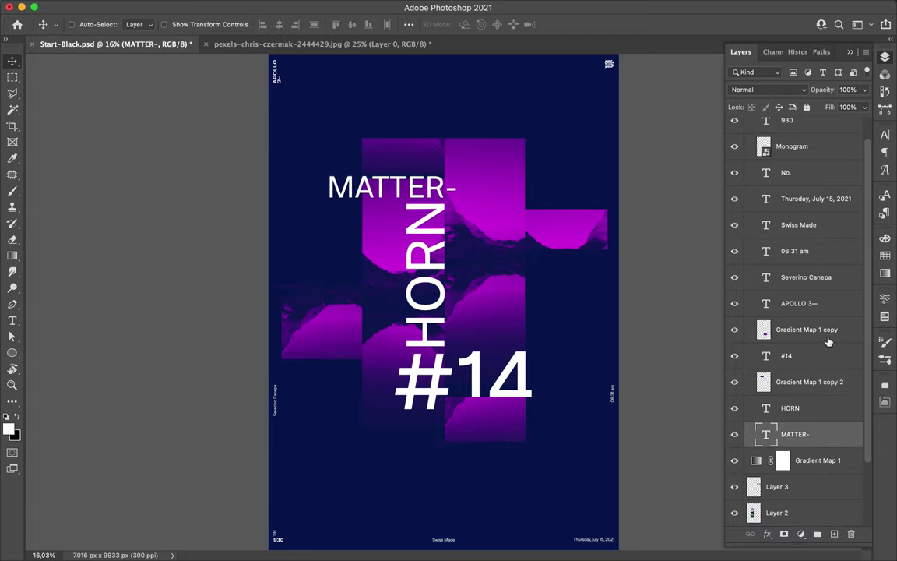
pyautogui.click(810, 381)
pyautogui.hotkey('ctrl', 't')
pyautogui.moveTo(402, 168); pyautogui.dragTo(402, 180)
pyautogui.press('Return')
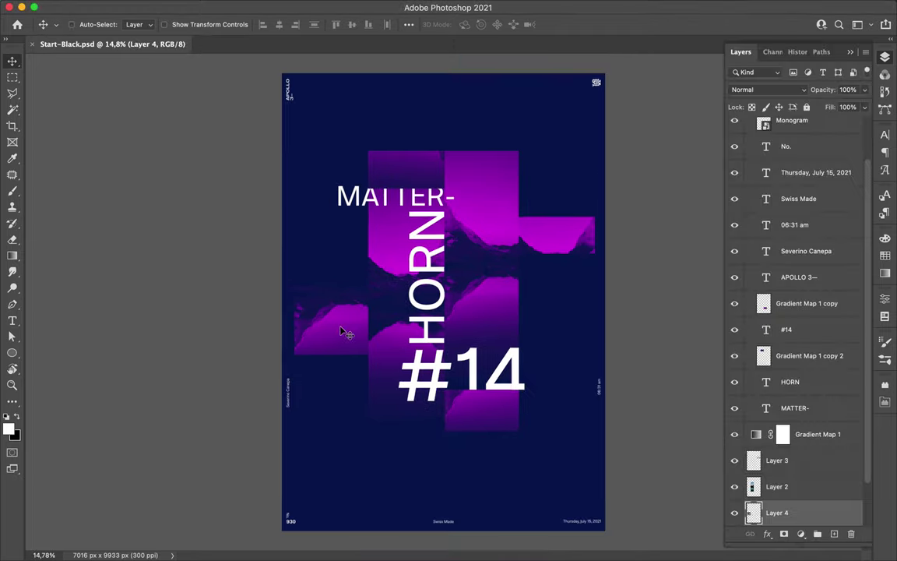
pyautogui.press('m')
pyautogui.moveTo(295, 350)
pyautogui.mouseDown()
pyautogui.moveTo(385, 368)
pyautogui.moveTo(320, 366)
pyautogui.mouseUp()
# Copy the strip slice again, move it further down, and shift the Layer 6 strip right
pyautogui.hotkey('ctrl', 'j')
pyautogui.scroll(5, 320, 362)
pyautogui.moveTo(309, 416); pyautogui.dragTo(309, 457)
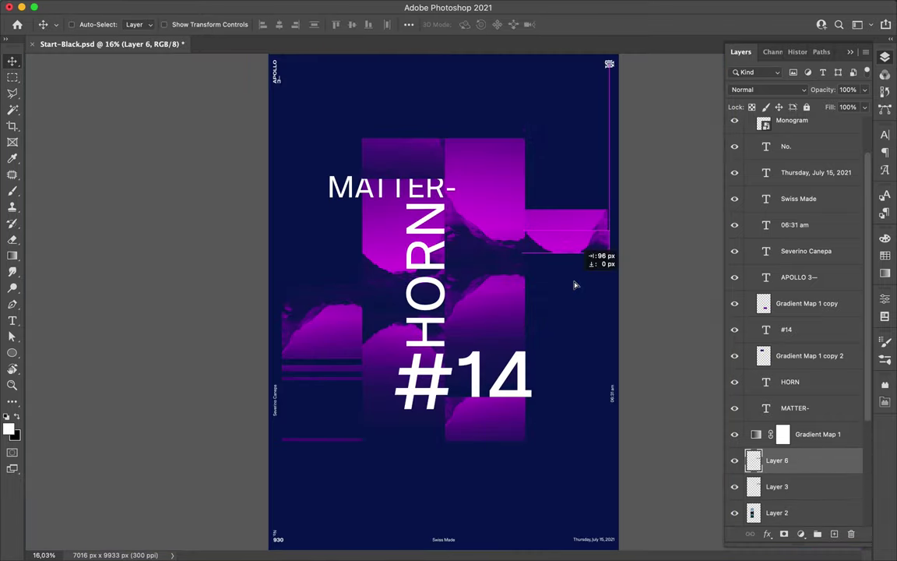
pyautogui.moveTo(574, 285); pyautogui.dragTo(550, 233)
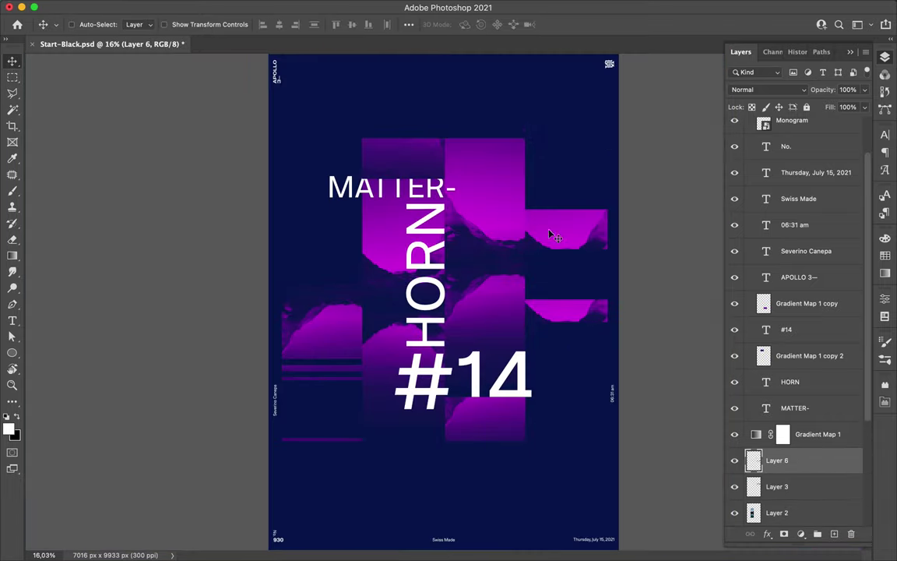
# Create Layer 7 from the marked area, duplicate Layer 8, and move the copied strip upward
pyautogui.press('m')
pyautogui.hotkey('ctrl', 'j')
pyautogui.press('Return')
pyautogui.hotkey('ctrl', 'j')
pyautogui.press('v')
pyautogui.press('m')
pyautogui.hotkey('alt', ',')
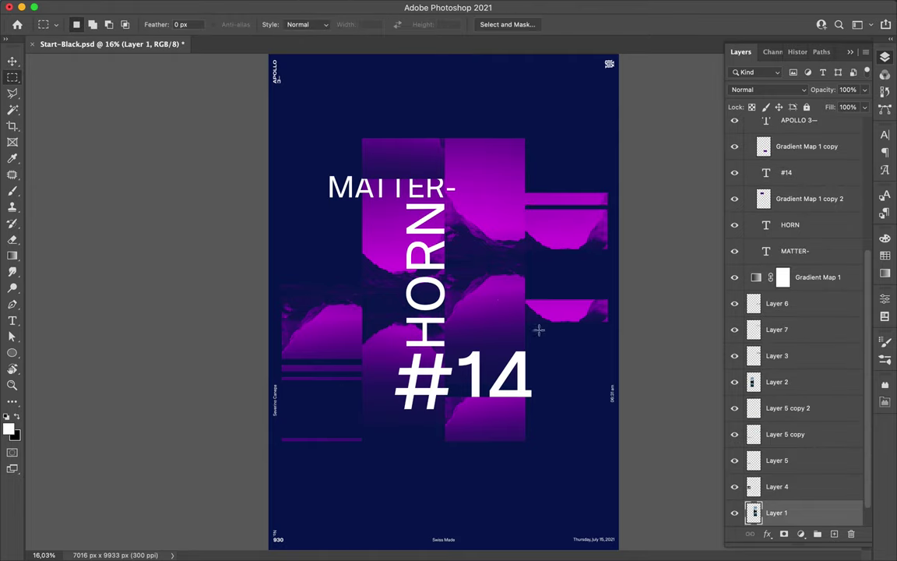
pyautogui.press('v')
pyautogui.hotkey('ctrl', 'j')
pyautogui.moveTo(497, 356); pyautogui.dragTo(476, 195)
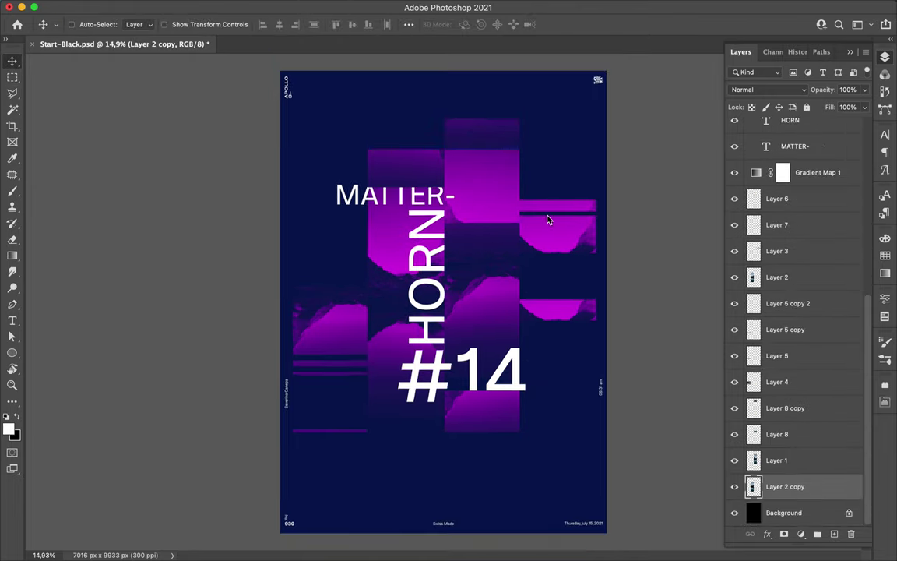
# Apply Gaussian Blur to the photo copy and position it as a soft purple glow
pyautogui.press('Return')
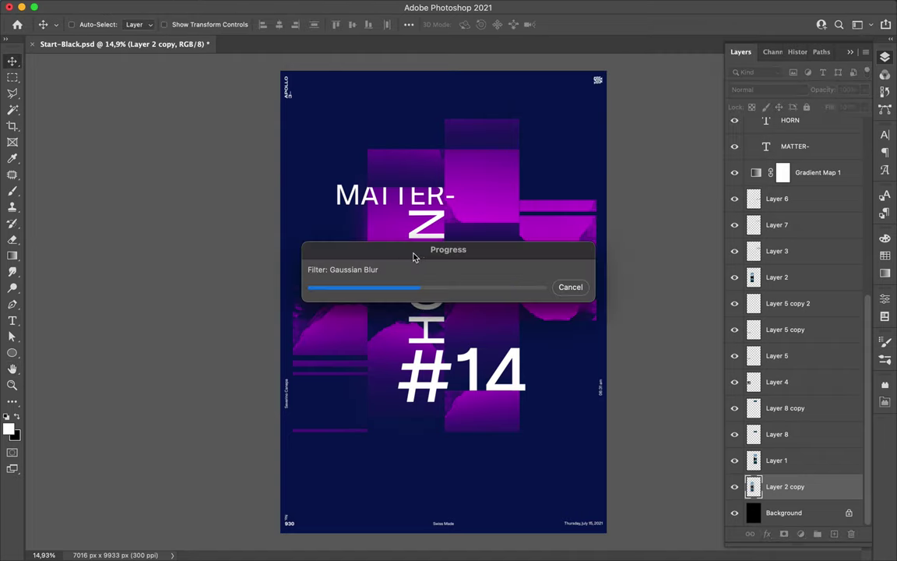
pyautogui.moveTo(412, 243); pyautogui.dragTo(496, 186)
pyautogui.hotkey('ctrl', '+')
pyautogui.moveTo(423, 249); pyautogui.dragTo(440, 249)
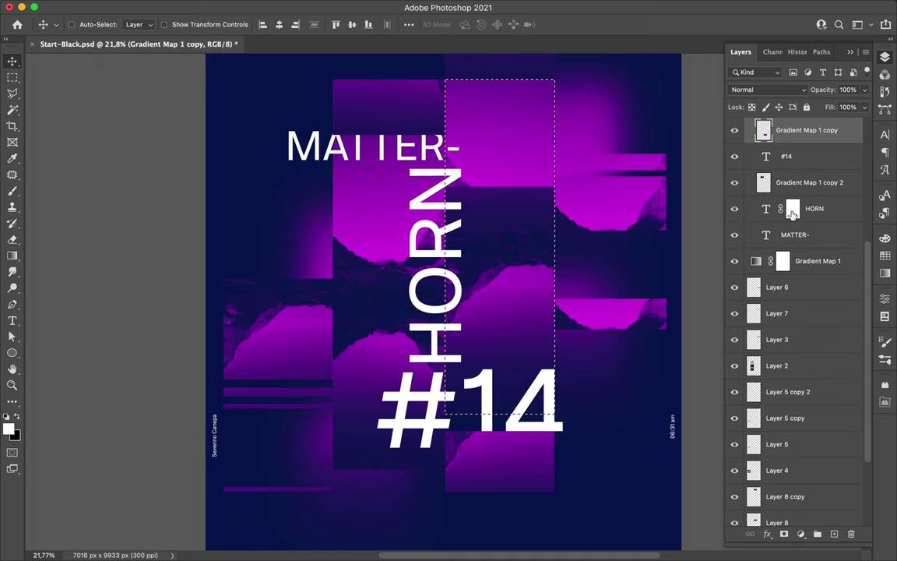
# Paint black on HORN's mask with a 130 px brush to hide the H inside the strip
pyautogui.click(793, 210)
pyautogui.press('b')
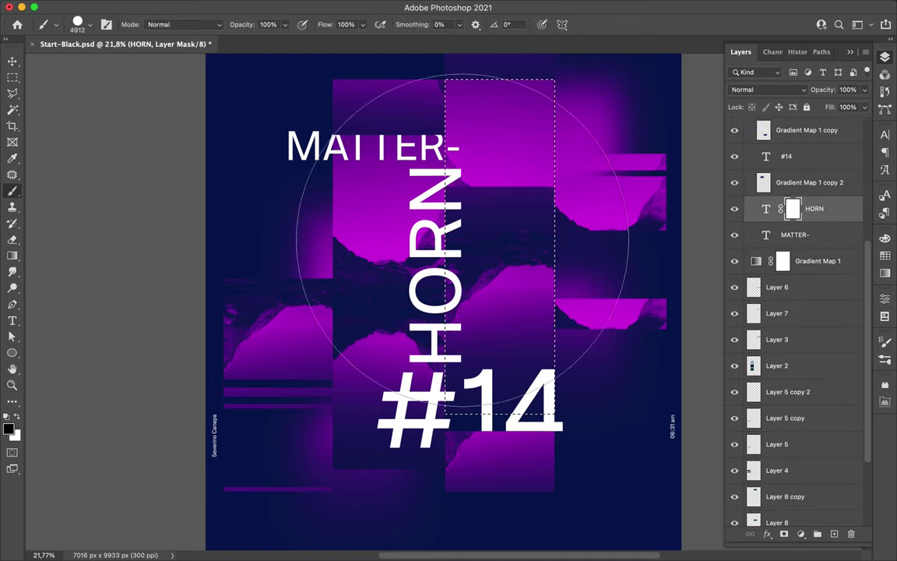
pyautogui.rightClick(460, 179)
pyautogui.press('Return')
pyautogui.moveTo(458, 178); pyautogui.dragTo(448, 310)
pyautogui.moveTo(454, 275); pyautogui.dragTo(445, 355)
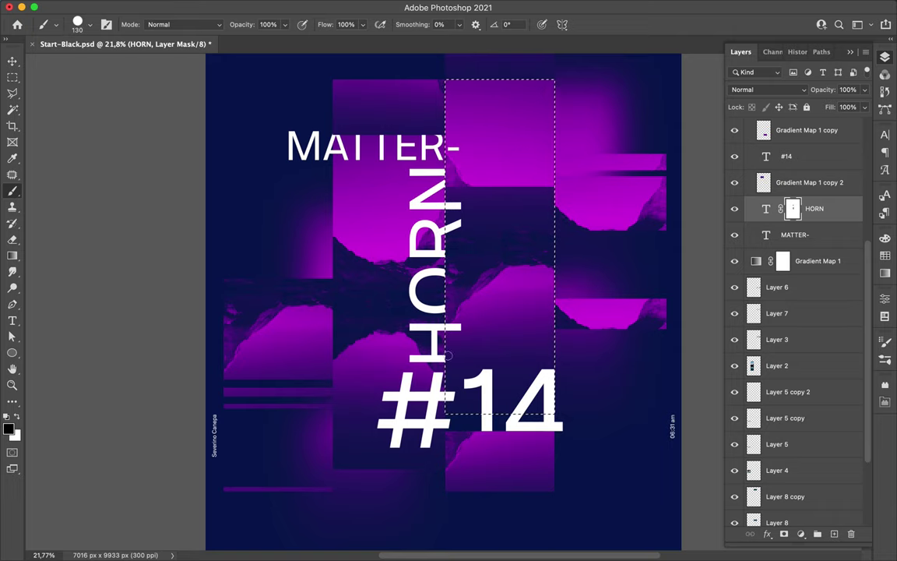
# Move MATTER- above Gradient Map 1 copy 2 and nudge it slightly left
pyautogui.press('m')
pyautogui.hotkey('ctrl', 'd')
pyautogui.press('v')
pyautogui.click(389, 140)
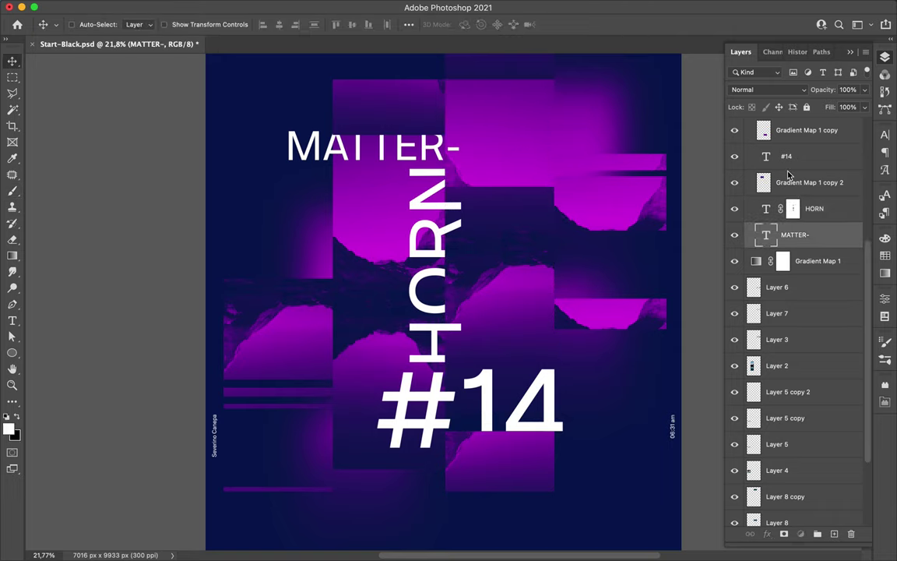
pyautogui.hotkey('ctrl', ']')
pyautogui.hotkey('ctrl', ']')
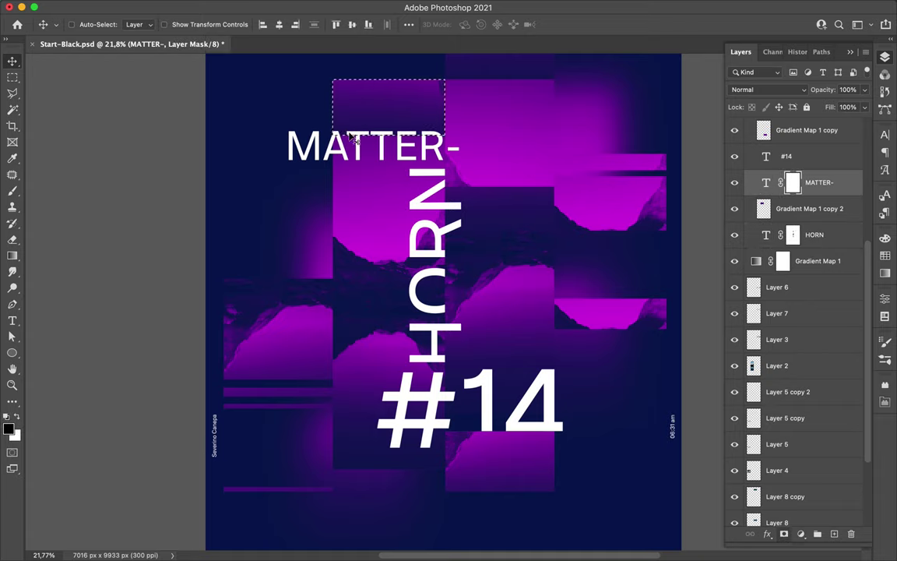
pyautogui.press('b')
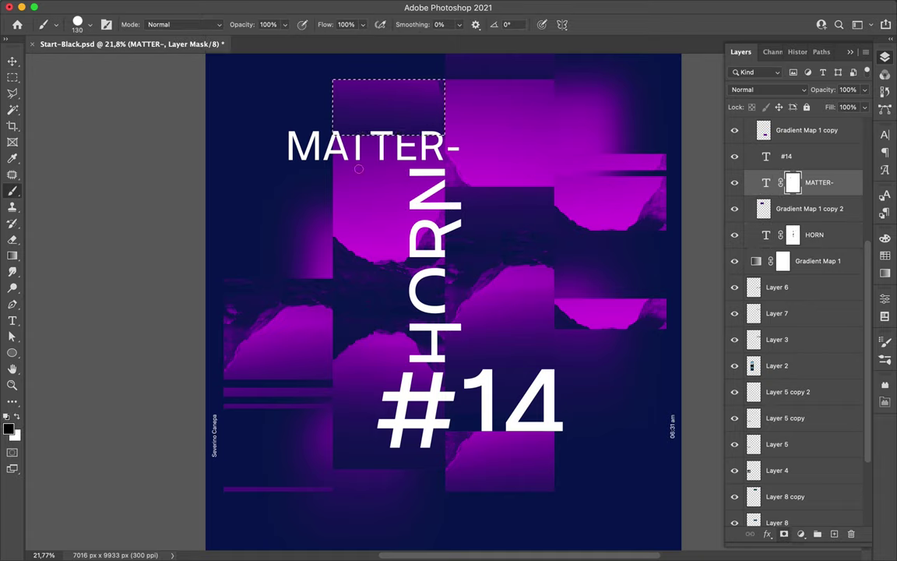
pyautogui.press('m')
pyautogui.hotkey('ctrl', 'd')
pyautogui.press('v')
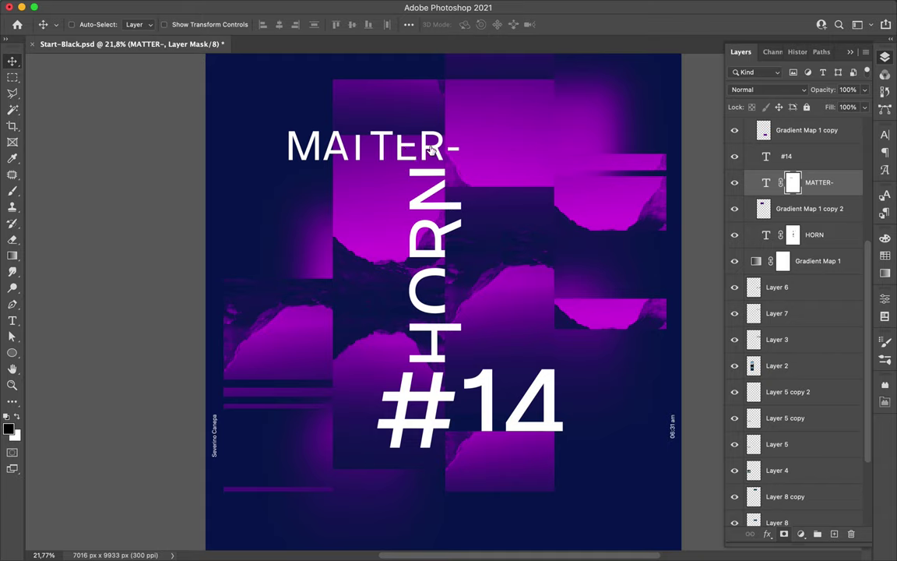
pyautogui.moveTo(439, 156); pyautogui.dragTo(435, 155)
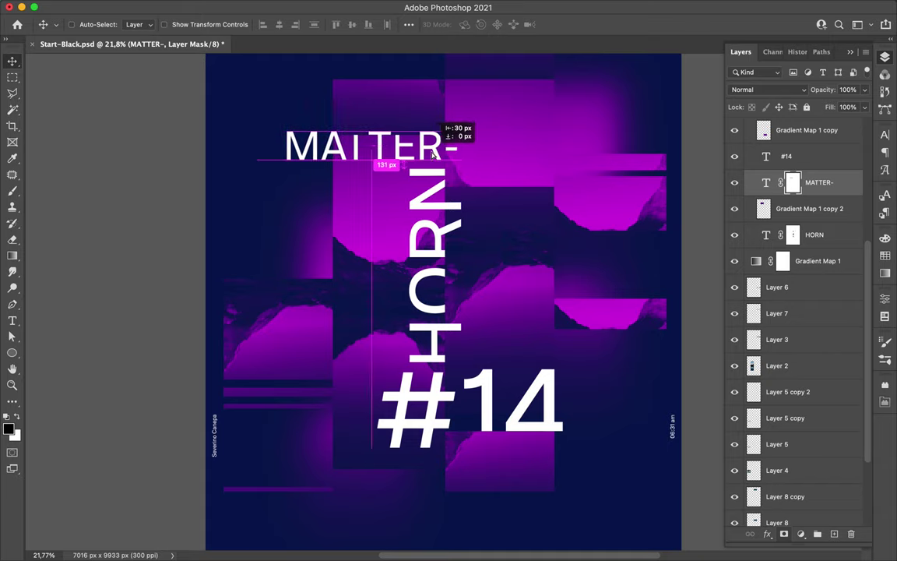
# Load the Layer 2 and Gradient Map 1 copy 2 strip outlines onto the MATTER- mask
pyautogui.keyDown('ctrl'); pyautogui.click(346, 199); pyautogui.keyUp('ctrl')
pyautogui.press('b')
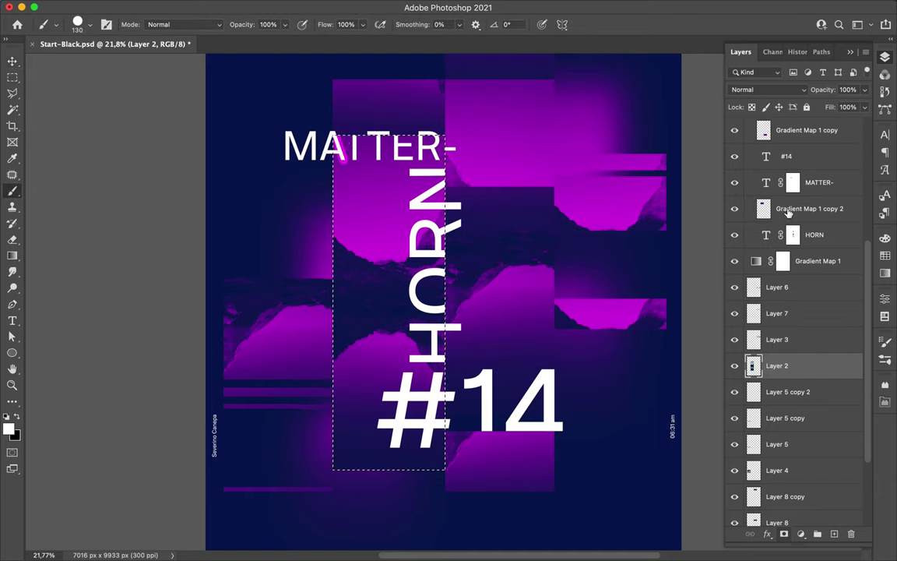
pyautogui.click(809, 182)
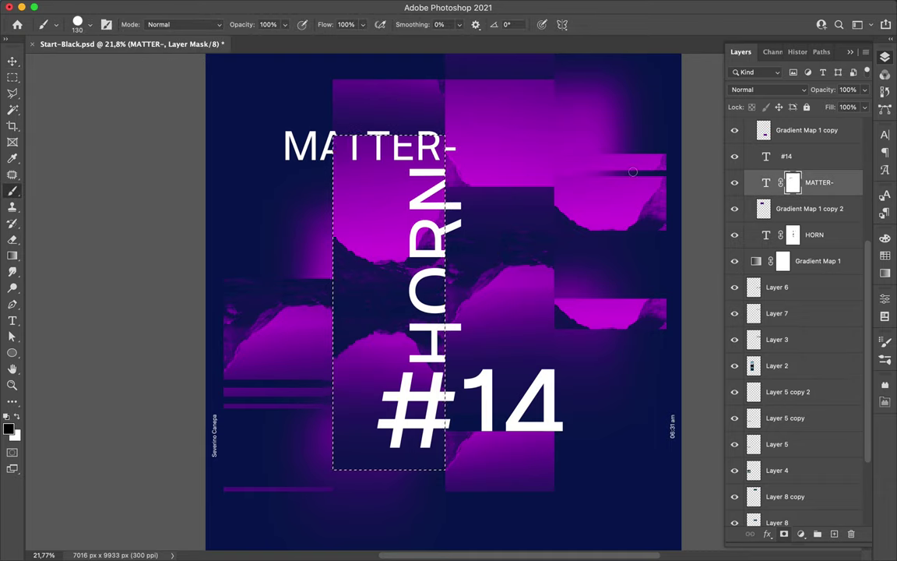
pyautogui.keyDown('ctrl'); pyautogui.click(351, 109); pyautogui.keyUp('ctrl')
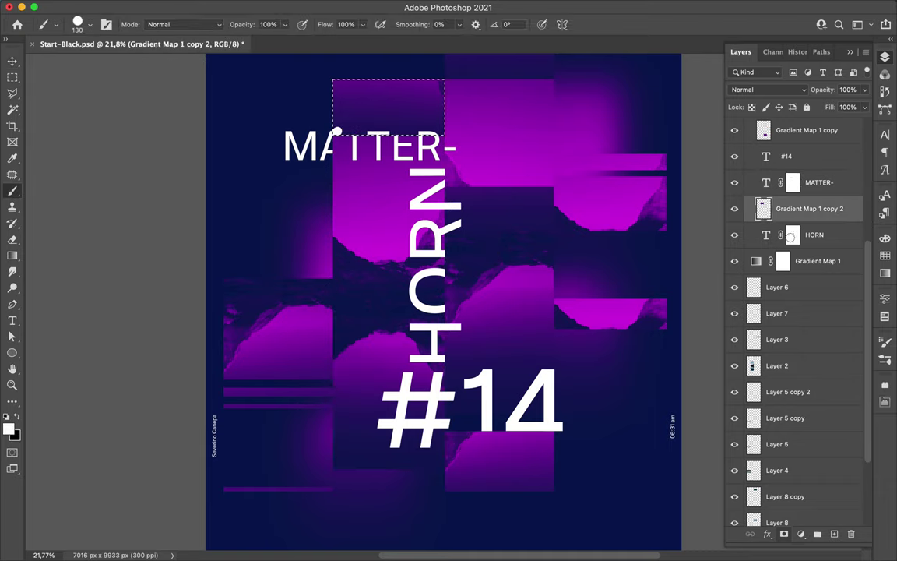
pyautogui.click(791, 235)
pyautogui.click(794, 183)
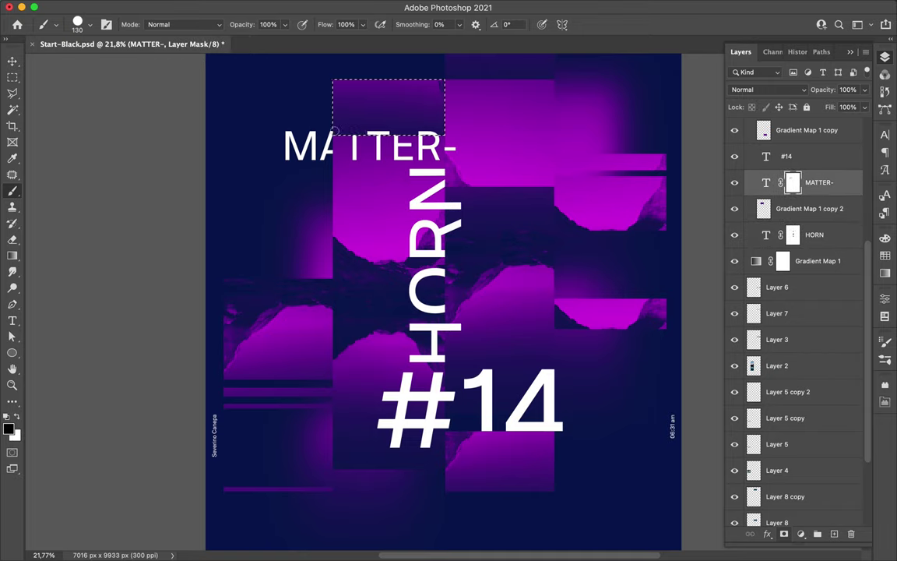
pyautogui.keyDown('ctrl'); pyautogui.click(433, 402); pyautogui.keyUp('ctrl')
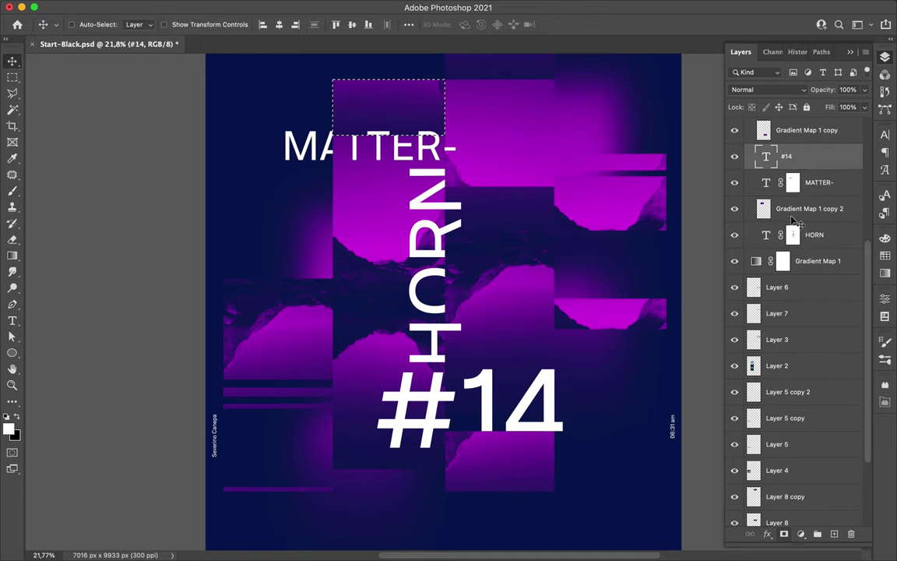
# Add a layer mask to the #14 text and hide part of it
pyautogui.press('m')
pyautogui.click(784, 533)
pyautogui.press('v')
pyautogui.click(793, 269)
pyautogui.press('b')
pyautogui.press('m')
pyautogui.press('v')
# Select a thin band of the Layer 2 photo strip and move it up and left
pyautogui.click(381, 324)
pyautogui.press('m')
pyautogui.moveTo(298, 267)
pyautogui.mouseDown()
pyautogui.moveTo(448, 300)
pyautogui.moveTo(393, 195)
pyautogui.mouseUp()
pyautogui.press('v')
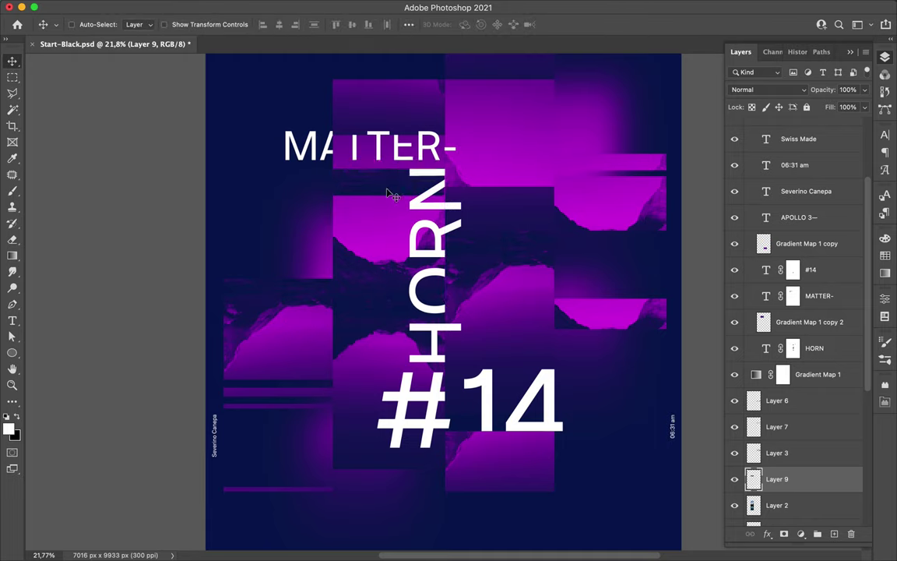
pyautogui.hotkey('ctrl', '0')
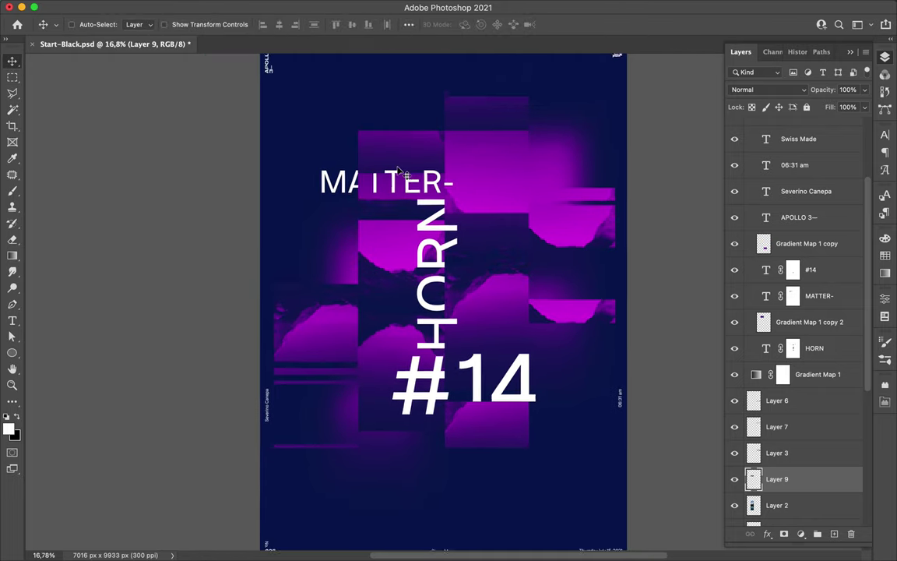
# Select the layers from Gradient Map 1 copy down to HORN and collapse the Layout group
pyautogui.click(800, 246)
pyautogui.scroll(3, 800, 246)
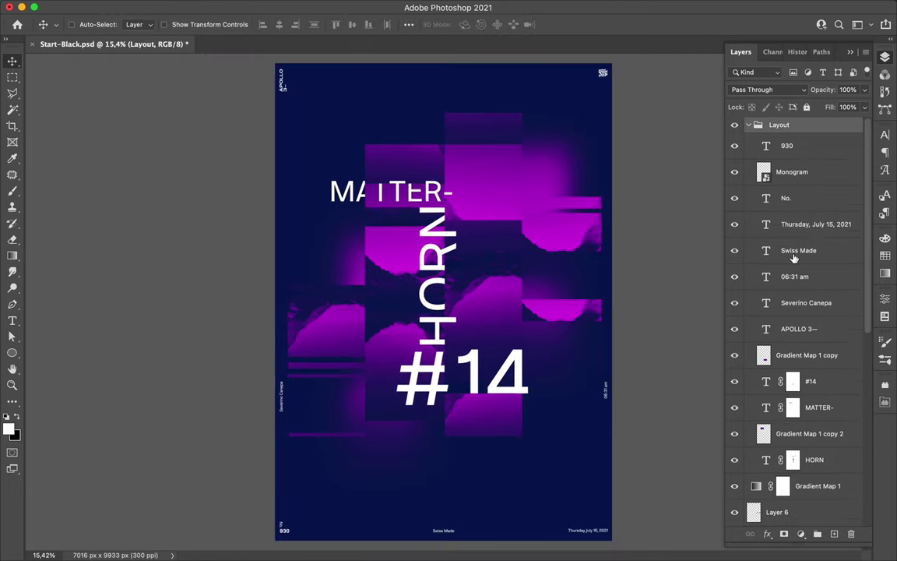
pyautogui.keyDown('shift'); pyautogui.click(809, 465); pyautogui.keyUp('shift')
pyautogui.click(748, 125)
# Copy a small square of the Layer 6 photo strip onto its own layer
pyautogui.click(506, 311)
pyautogui.press('m')
pyautogui.moveTo(517, 295)
pyautogui.mouseDown()
pyautogui.moveTo(600, 312)
pyautogui.moveTo(567, 289)
pyautogui.mouseUp()
pyautogui.hotkey('ctrl', 'j')
# Duplicate the small square several times and scatter the copies across the purple strips
pyautogui.keyDown('ctrl'); pyautogui.click(489, 306); pyautogui.keyUp('ctrl')
pyautogui.hotkey('ctrl', 'j')
pyautogui.press('v')
pyautogui.moveTo(488, 307)
pyautogui.mouseDown()
pyautogui.moveTo(514, 257)
pyautogui.moveTo(371, 292)
pyautogui.mouseUp()
pyautogui.moveTo(779, 514); pyautogui.dragTo(765, 195)
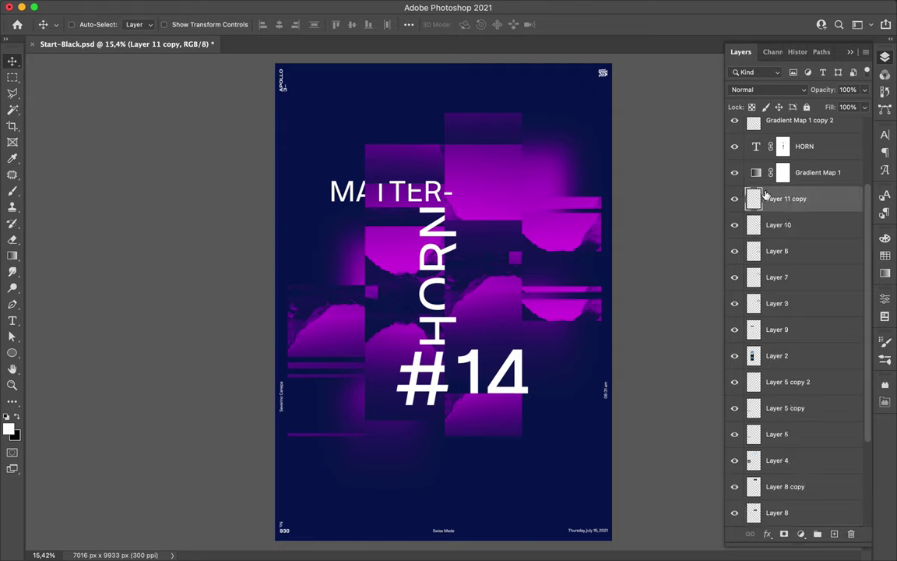
pyautogui.moveTo(440, 179); pyautogui.dragTo(450, 144)
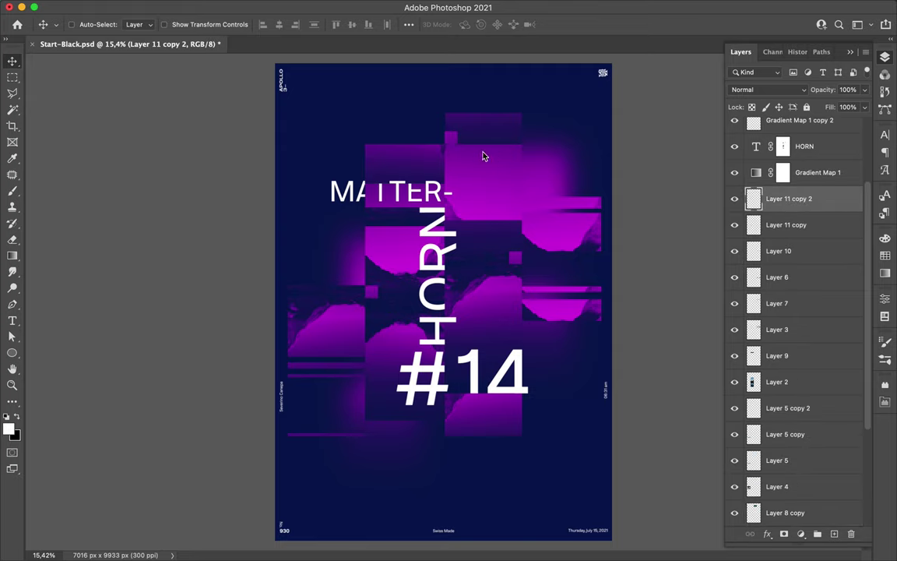
pyautogui.hotkey('ctrl', 'j')
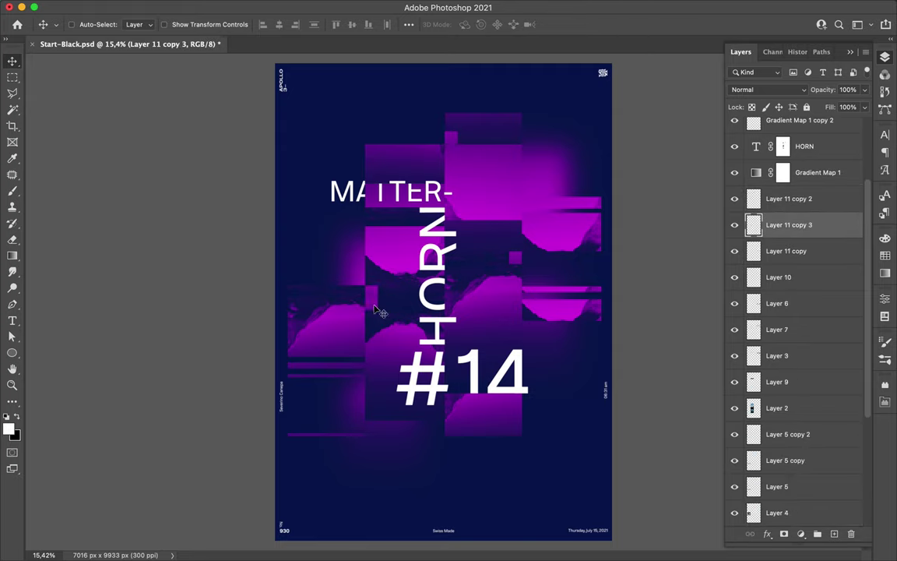
# Stretch one square copy vertically into a tall thin strip
pyautogui.hotkey('ctrl', 't')
pyautogui.moveTo(373, 304); pyautogui.dragTo(373, 426)
pyautogui.press('Return')
pyautogui.scroll(5, 393, 313)
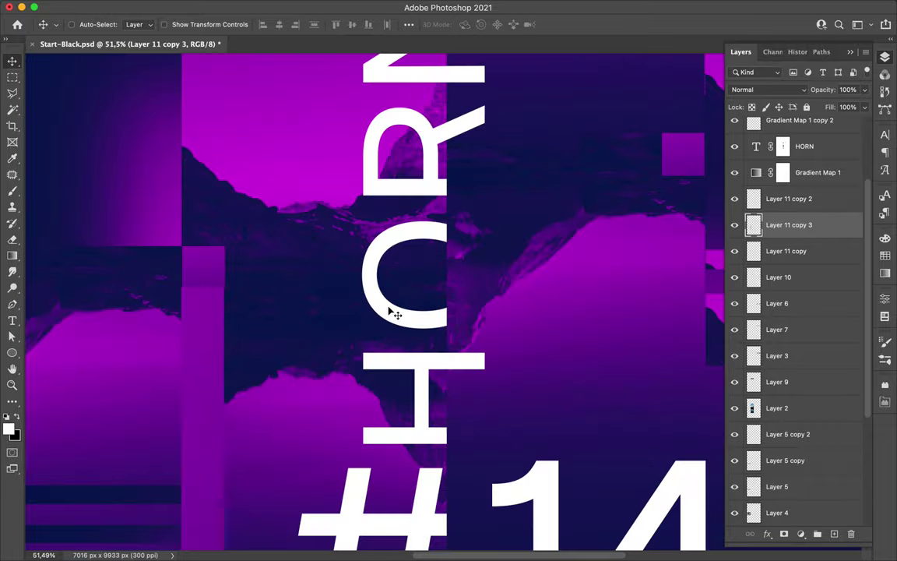
pyautogui.hscroll(-5, 342, 268)
pyautogui.keyDown('ctrl'); pyautogui.click(342, 269); pyautogui.keyUp('ctrl')
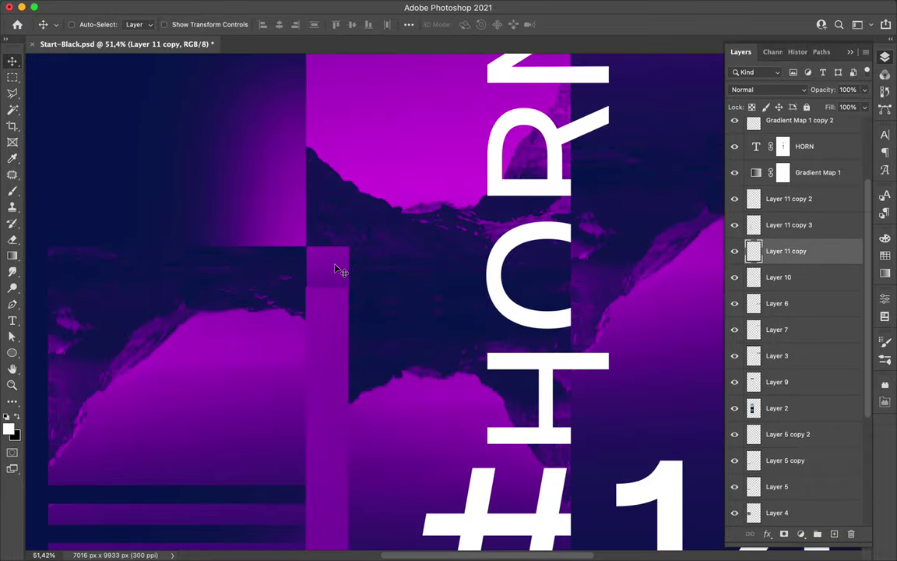
pyautogui.keyDown('ctrl'); pyautogui.click(320, 311); pyautogui.keyUp('ctrl')
pyautogui.hotkey('ctrl', '0')
pyautogui.click(767, 89)
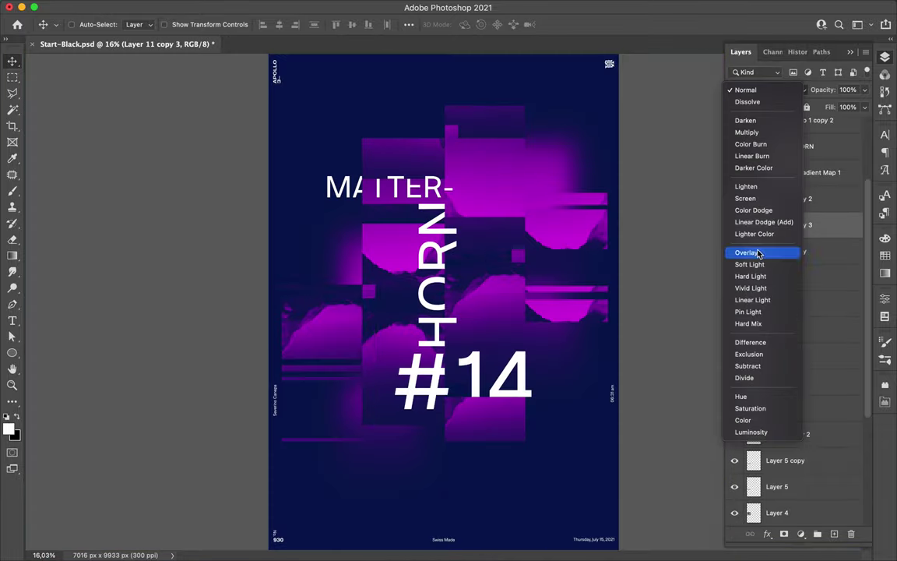
# Set the stretched strip's blending mode to Screen and confirm its transform
pyautogui.click(745, 197)
pyautogui.hotkey('ctrl', 't')
pyautogui.scroll(5, 222, 298)
pyautogui.scroll(3, 222, 298)
pyautogui.press('Return')
pyautogui.hotkey('ctrl', '0')
# Duplicate the Layer 11 square, stretch it into a tall strip, and blend it with Difference
pyautogui.keyDown('ctrl'); pyautogui.click(527, 256); pyautogui.keyUp('ctrl')
pyautogui.hotkey('ctrl', 'j')
pyautogui.hotkey('ctrl', 't')
pyautogui.moveTo(517, 204); pyautogui.dragTo(517, 136)
pyautogui.press('Return')
pyautogui.click(767, 89)
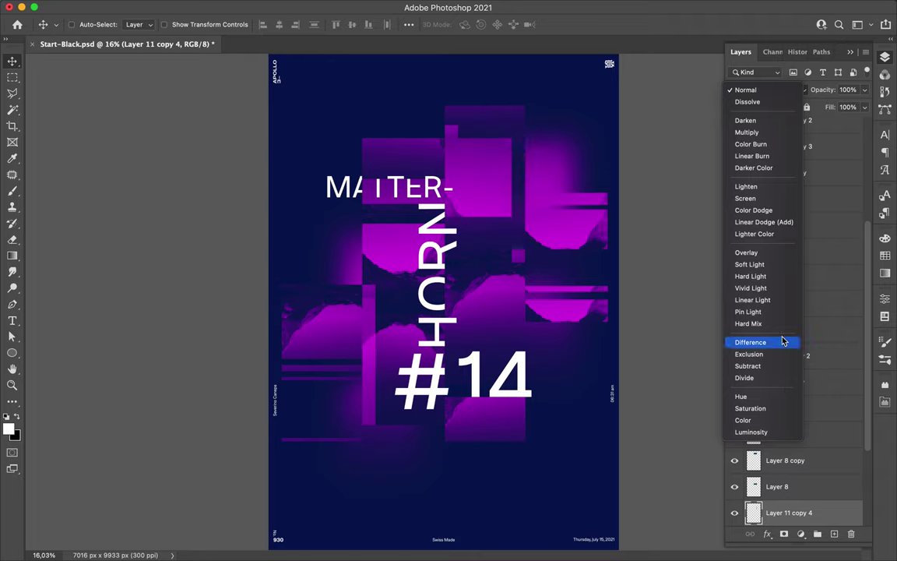
pyautogui.click(782, 341)
# Confirm the Difference strip's transform and save the poster
pyautogui.scroll(2, 530, 154)
pyautogui.hotkey('ctrl', 't')
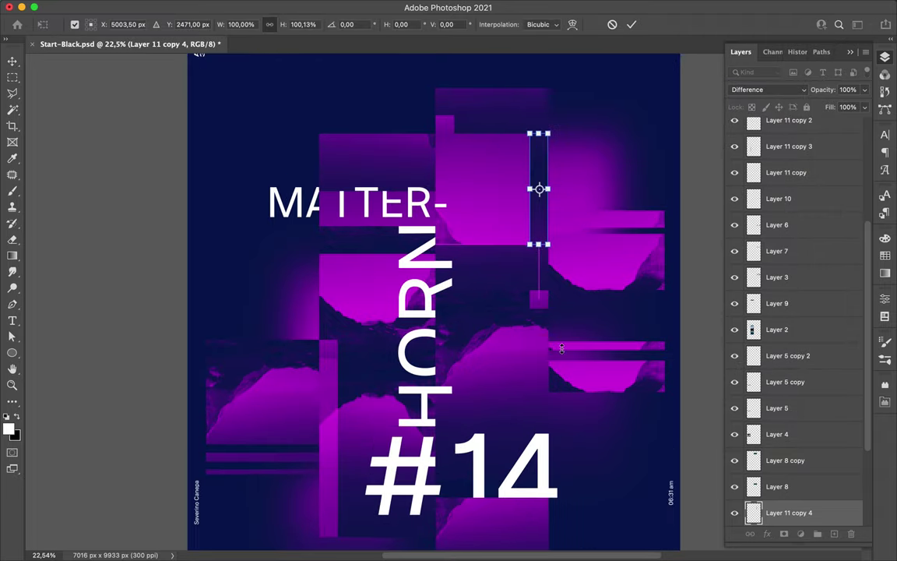
pyautogui.press('Return')
pyautogui.scroll(2, 521, 200)
pyautogui.scroll(3, 520, 200)
pyautogui.hotkey('ctrl', '0')
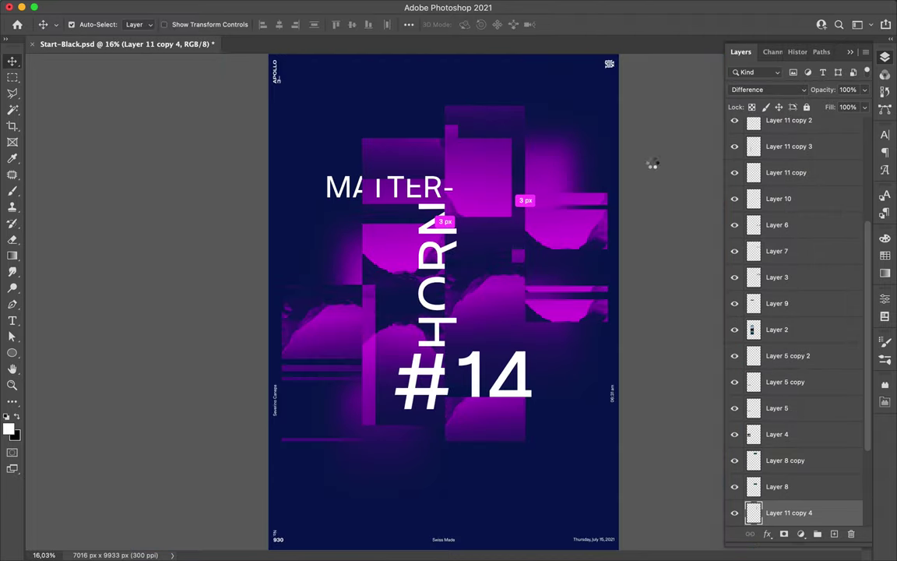
pyautogui.hotkey('ctrl', 's')
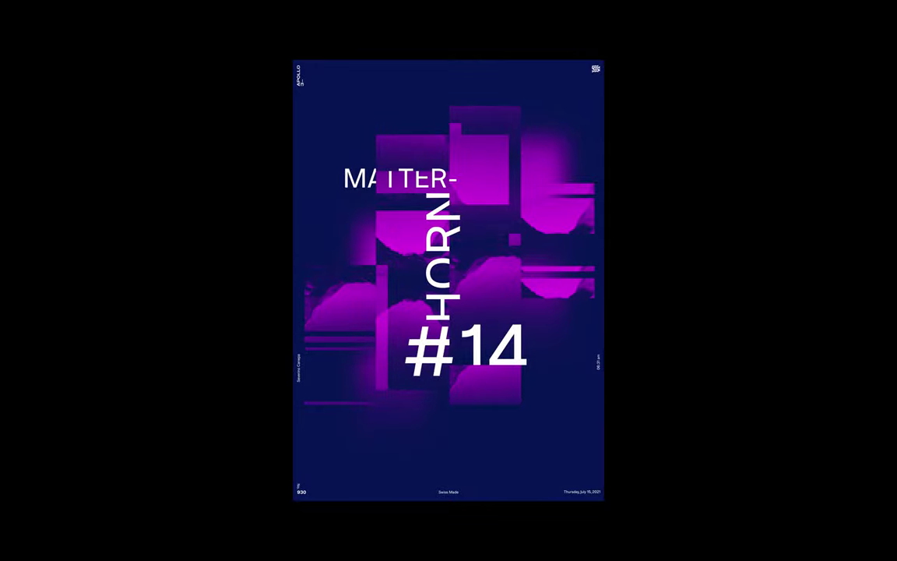